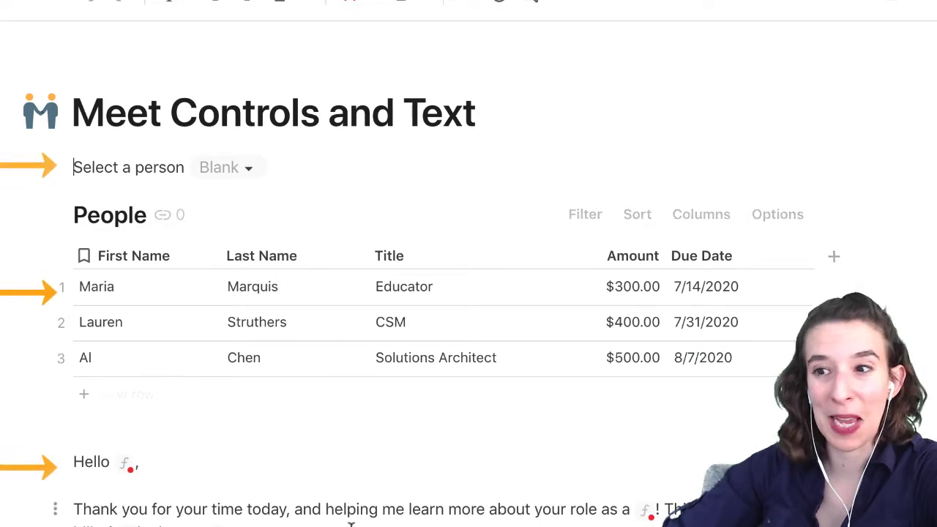
{"action": "scroll", "coordinate": [352, 519], "scroll_direction": "down", "scroll_amount": 3}
{"action": "scroll", "coordinate": [352, 521], "scroll_direction": "up", "scroll_amount": 1}
{"action": "scroll", "coordinate": [352, 521], "scroll_direction": "up", "scroll_amount": 4}
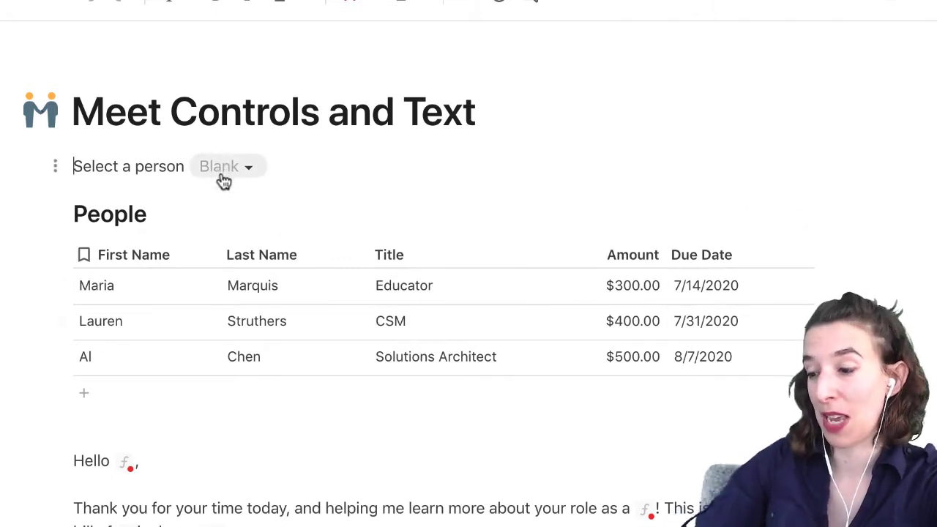
{"action": "left_click", "coordinate": [401, 169]}
{"action": "type", "text": "/sel"}
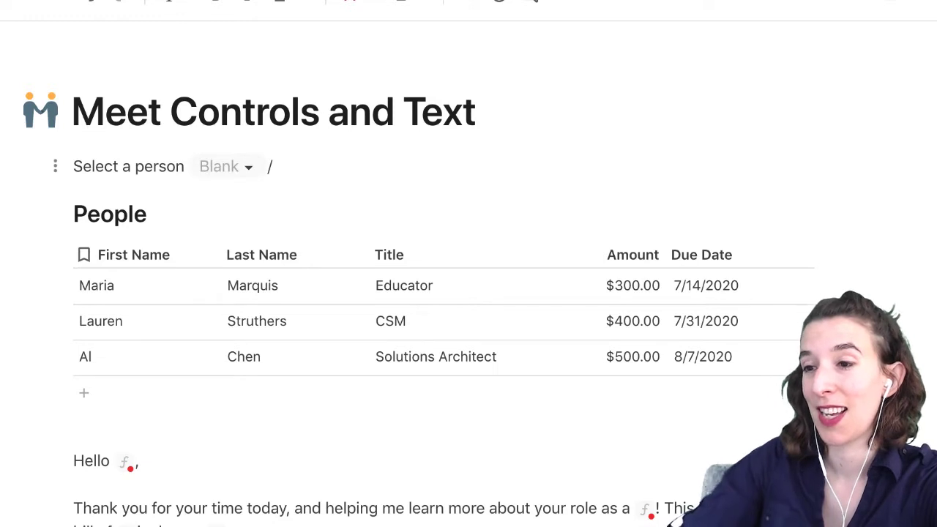
{"action": "key", "text": "BackSpace"}
{"action": "key", "text": "BackSpace"}
{"action": "key", "text": "BackSpace"}
{"action": "key", "text": "BackSpace"}
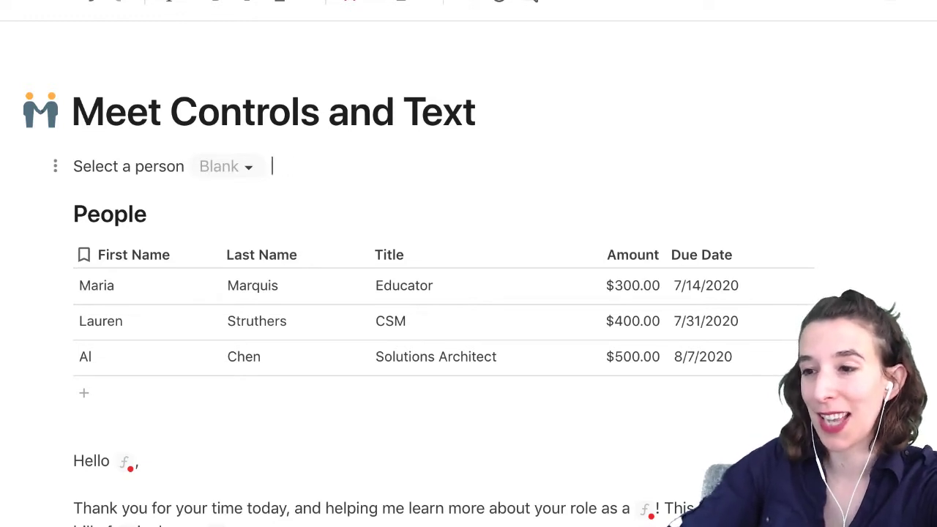
Step: Look up the Select control among the insert commands at the end of the "Select a person" line, and clear the query
{"action": "type", "text": "/s"}
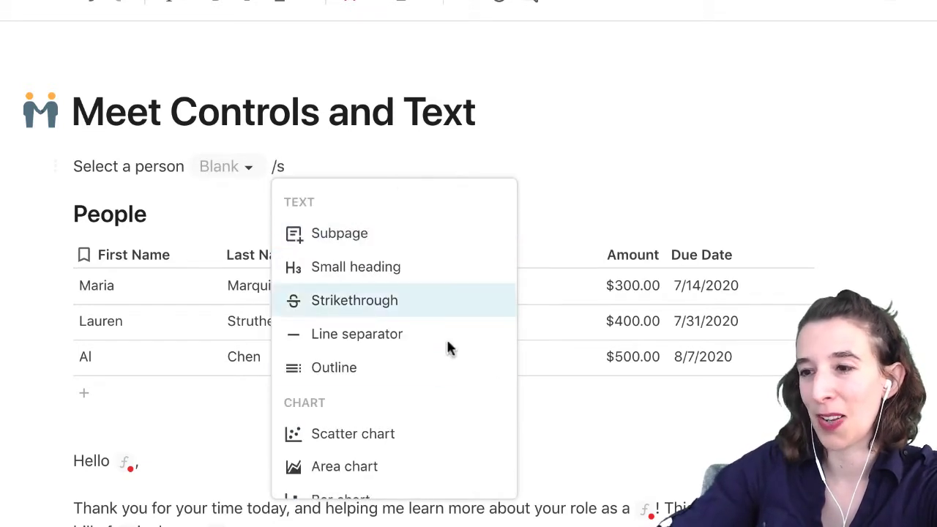
{"action": "type", "text": "e"}
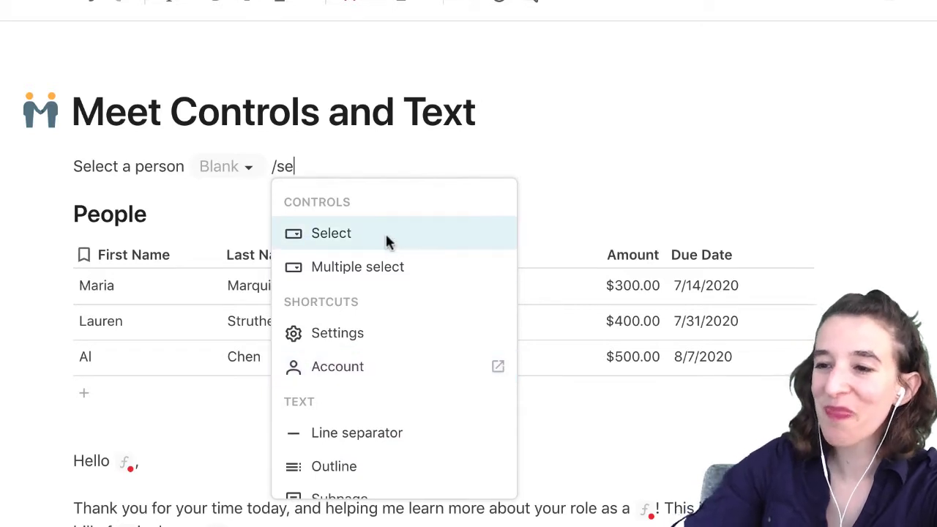
{"action": "left_click", "coordinate": [331, 162]}
{"action": "key", "text": "BackSpace"}
{"action": "key", "text": "BackSpace"}
{"action": "key", "text": "BackSpace"}
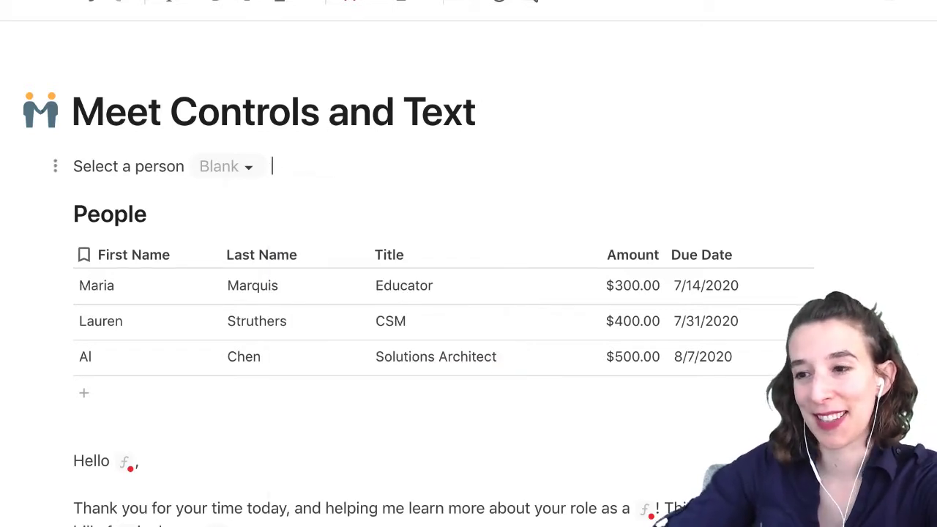
Step: Review the name and selectable items in the "Select a person" control's settings, and the letter text below the People table
{"action": "left_click", "coordinate": [223, 178]}
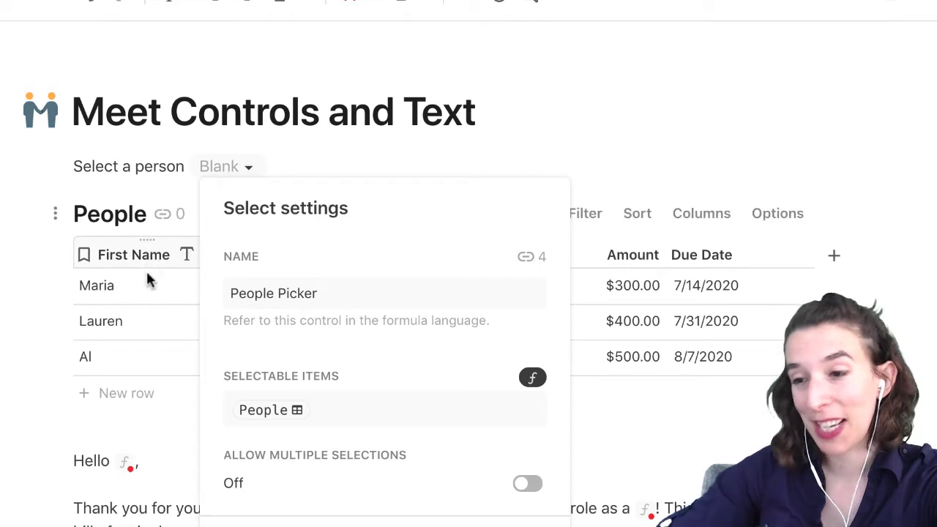
{"action": "left_click", "coordinate": [161, 328]}
{"action": "scroll", "coordinate": [193, 412], "scroll_direction": "down", "scroll_amount": 3}
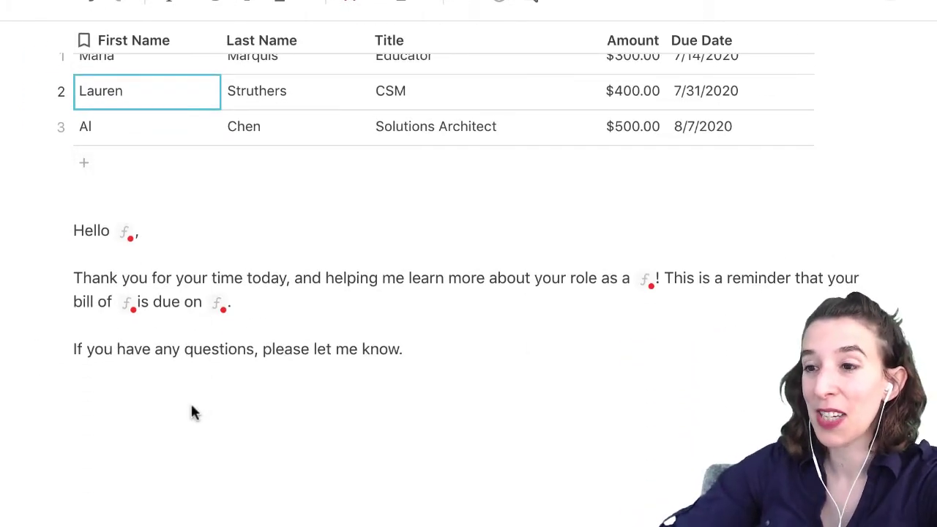
{"action": "scroll", "coordinate": [396, 89], "scroll_direction": "up", "scroll_amount": 3}
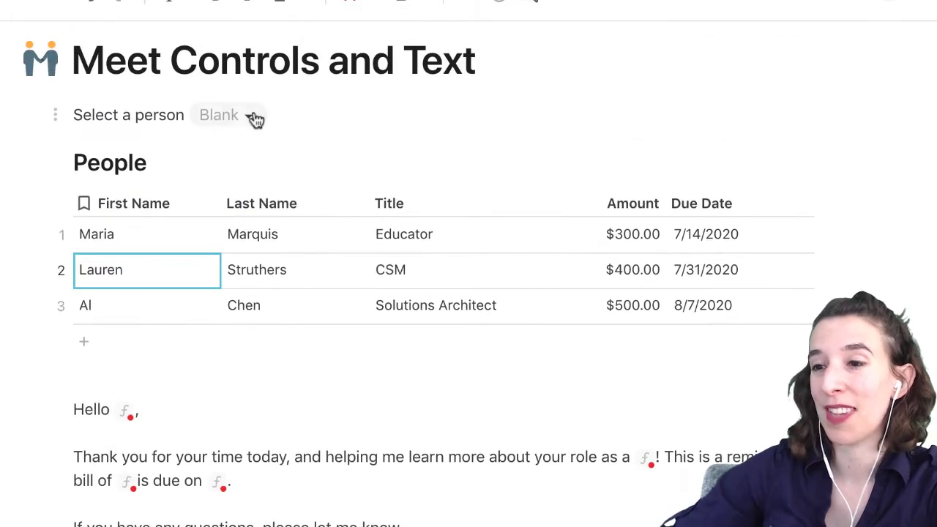
Step: Set the "Select a person" control to the CSM and switch it to the Educator, checking the letter text
{"action": "left_click", "coordinate": [255, 114]}
{"action": "left_click", "coordinate": [239, 170]}
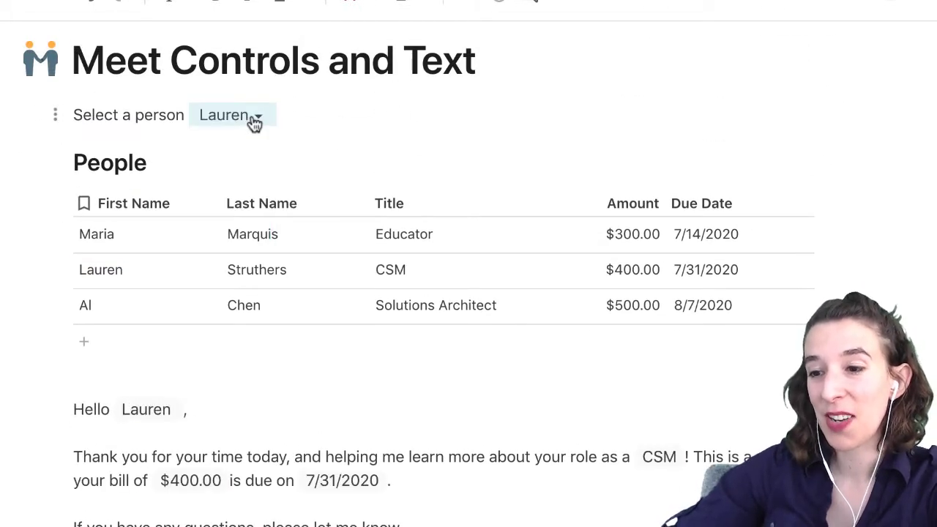
{"action": "left_click", "coordinate": [252, 116]}
{"action": "left_click", "coordinate": [248, 142]}
{"action": "scroll", "coordinate": [366, 381], "scroll_direction": "down", "scroll_amount": 2}
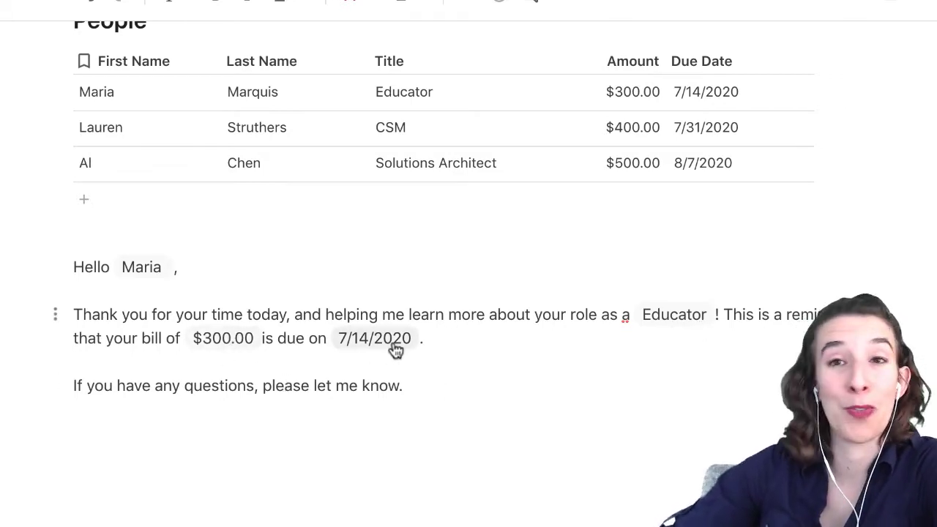
{"action": "scroll", "coordinate": [551, 182], "scroll_direction": "up", "scroll_amount": 3}
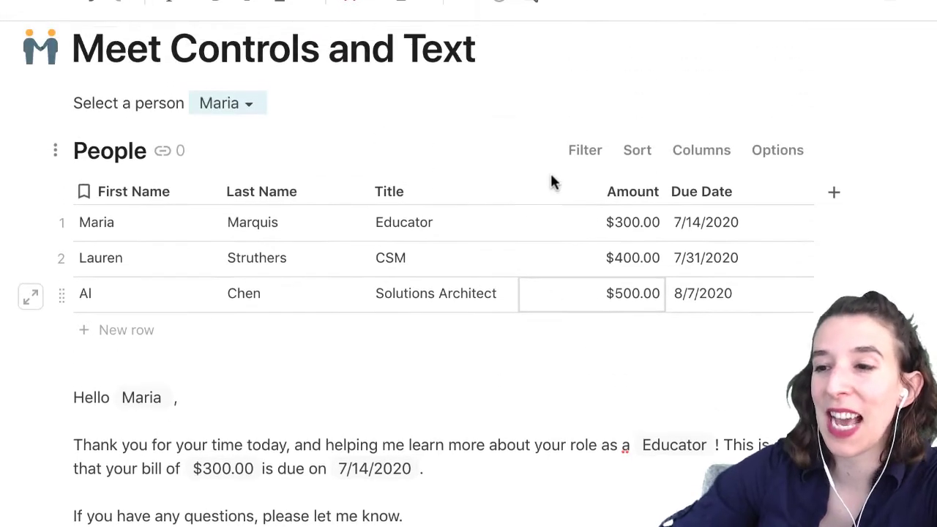
Step: Reset the "Select a person" control to Blank and inspect the formula after "Hello"
{"action": "left_click", "coordinate": [230, 88]}
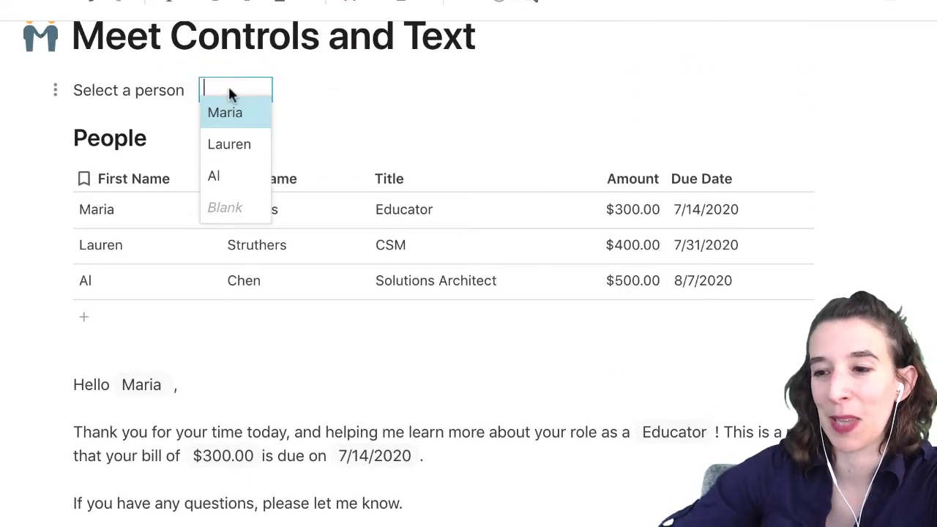
{"action": "left_click", "coordinate": [232, 206]}
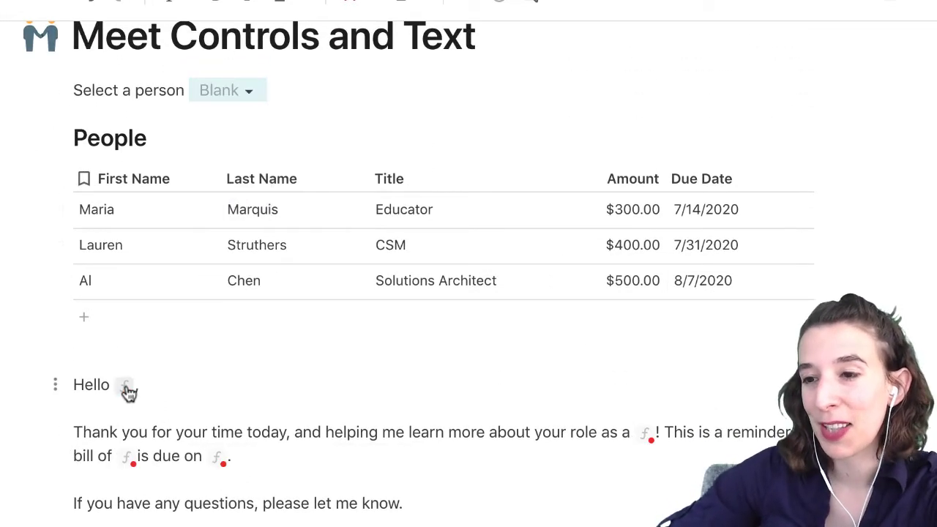
{"action": "mouse_move", "coordinate": [127, 388]}
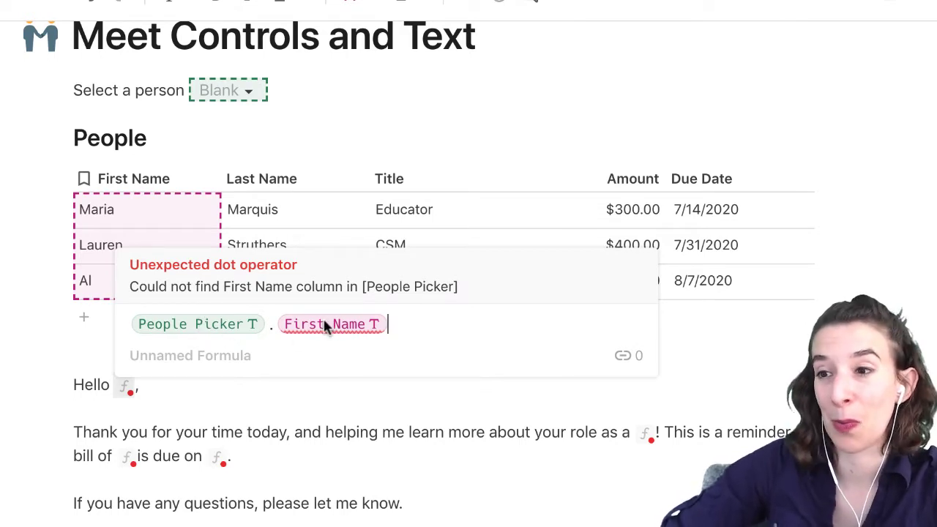
Step: Set the "Select a person" control to the Educator and inspect the letter's first-name and title formulas
{"action": "left_click", "coordinate": [245, 92]}
{"action": "left_click", "coordinate": [238, 115]}
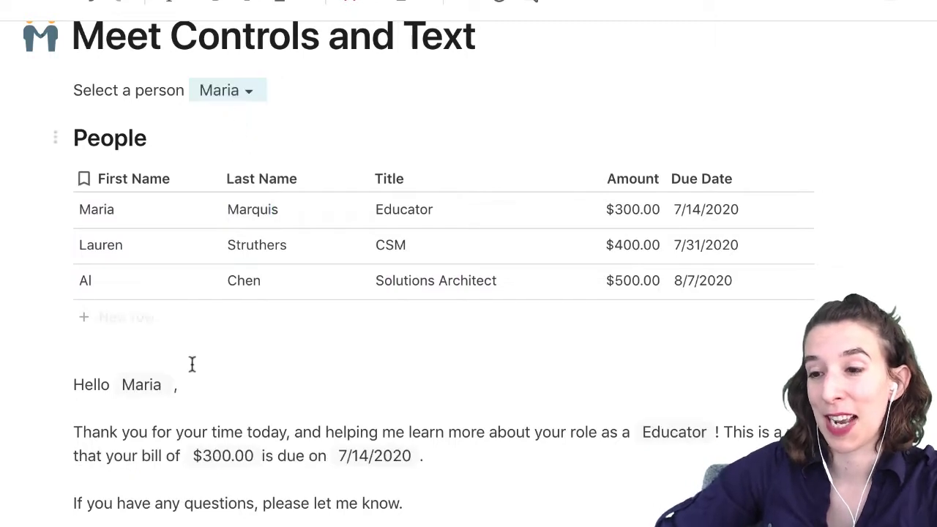
{"action": "left_click", "coordinate": [134, 389]}
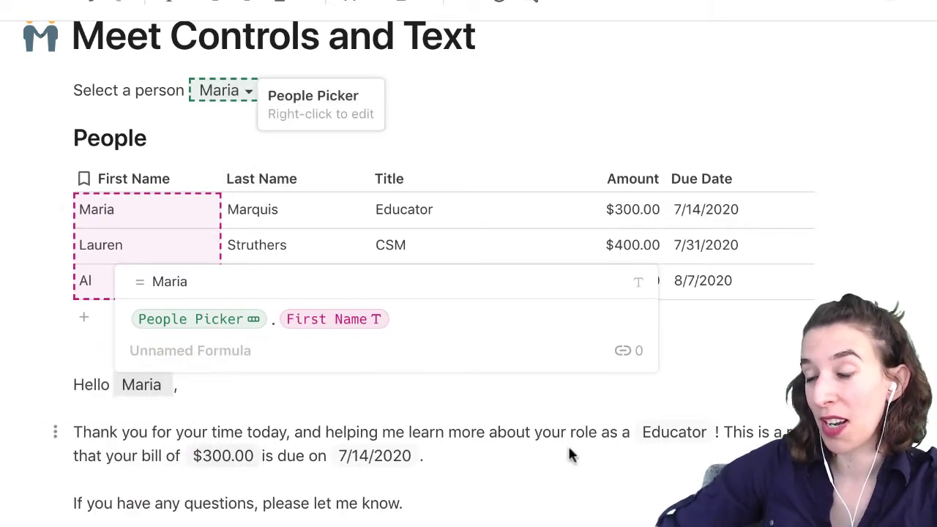
{"action": "left_click", "coordinate": [666, 454]}
{"action": "left_click", "coordinate": [674, 432]}
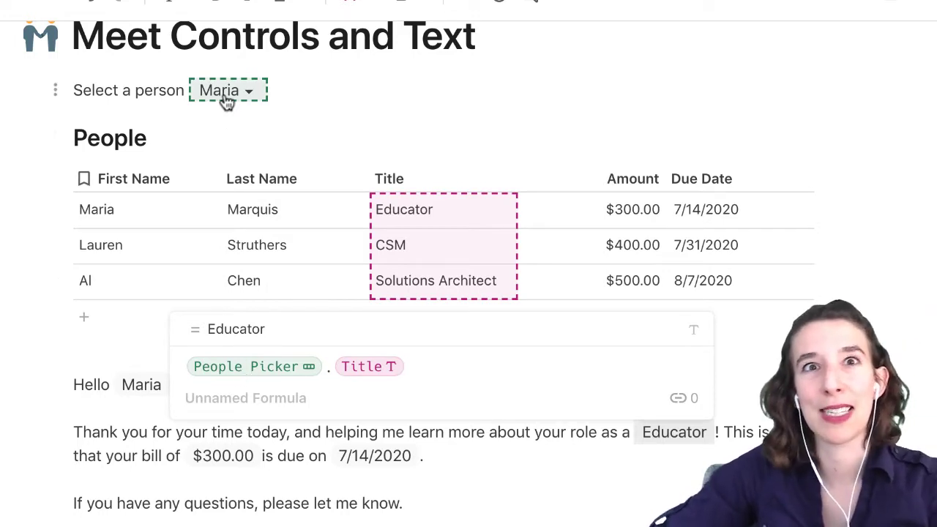
Step: Check the name used for the "Select a person" control in its select settings, and close them
{"action": "mouse_move", "coordinate": [227, 102]}
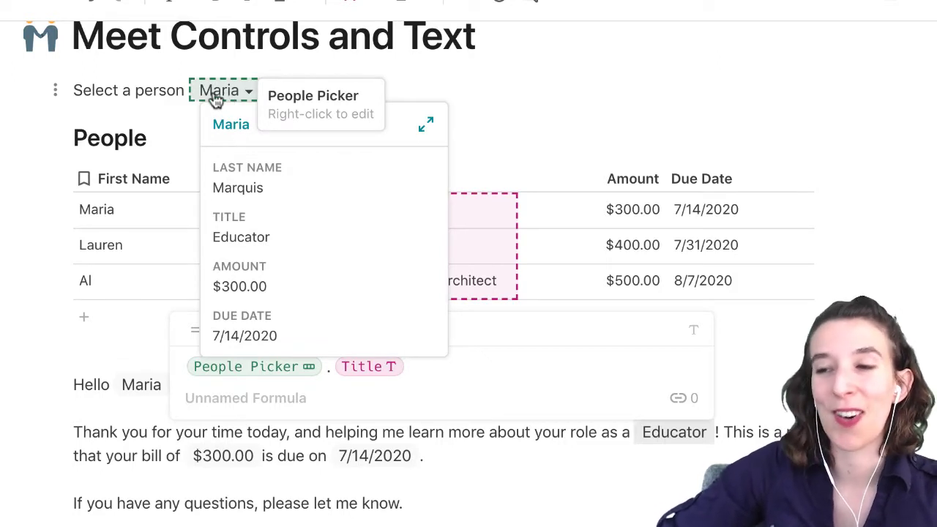
{"action": "right_click", "coordinate": [240, 101]}
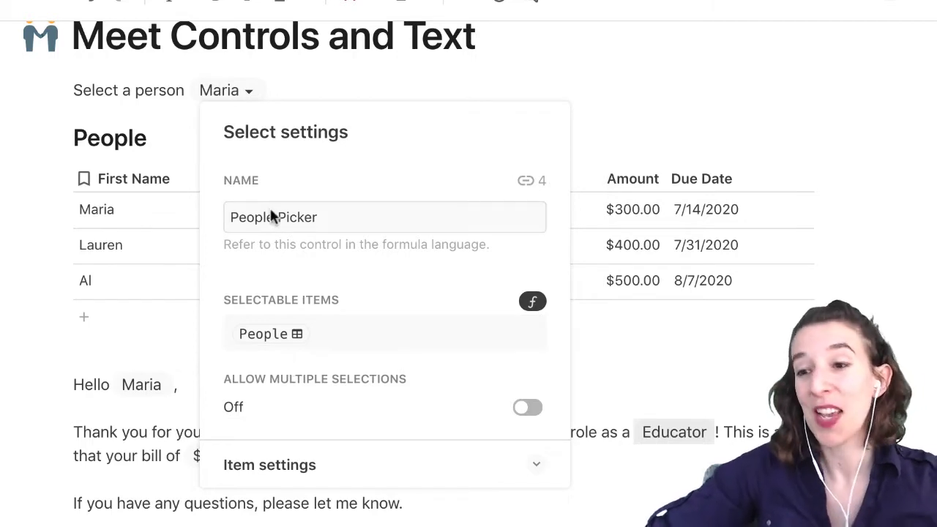
{"action": "left_click", "coordinate": [143, 337]}
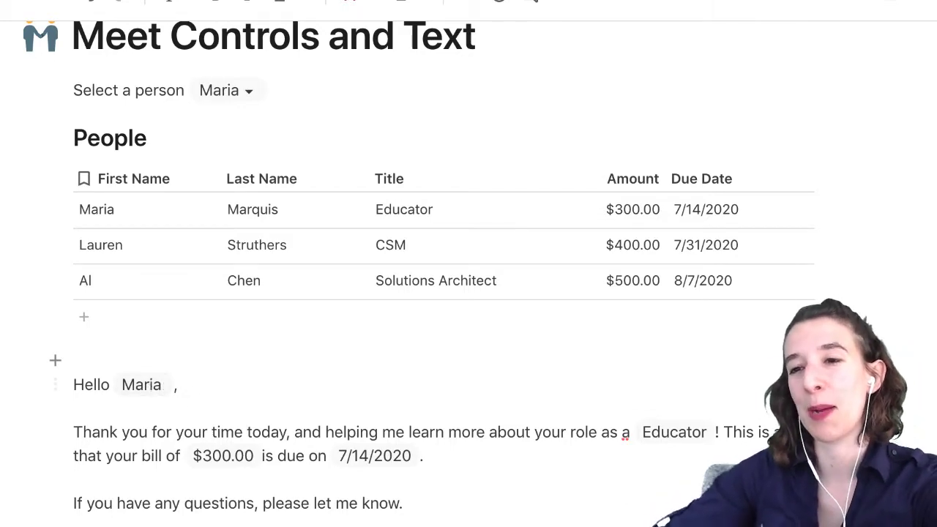
Step: Go to the Personal Example page and view the settings of the "Select the Birthday" control
{"action": "mouse_move", "coordinate": [65, 81]}
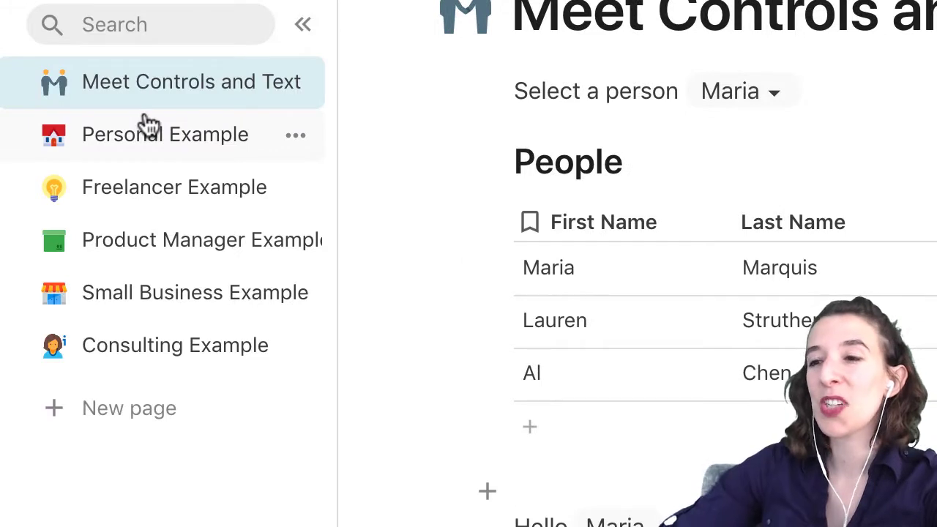
{"action": "left_click", "coordinate": [183, 139]}
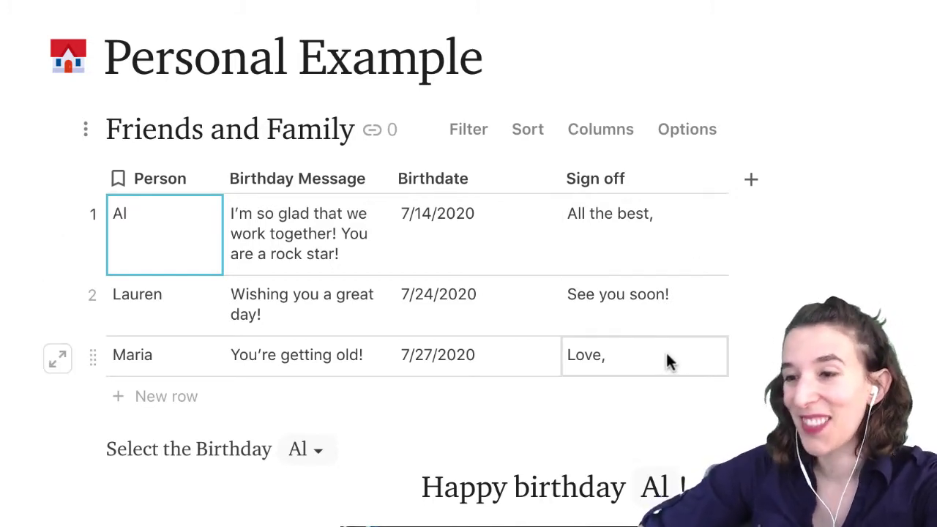
{"action": "scroll", "coordinate": [668, 361], "scroll_direction": "down", "scroll_amount": 5}
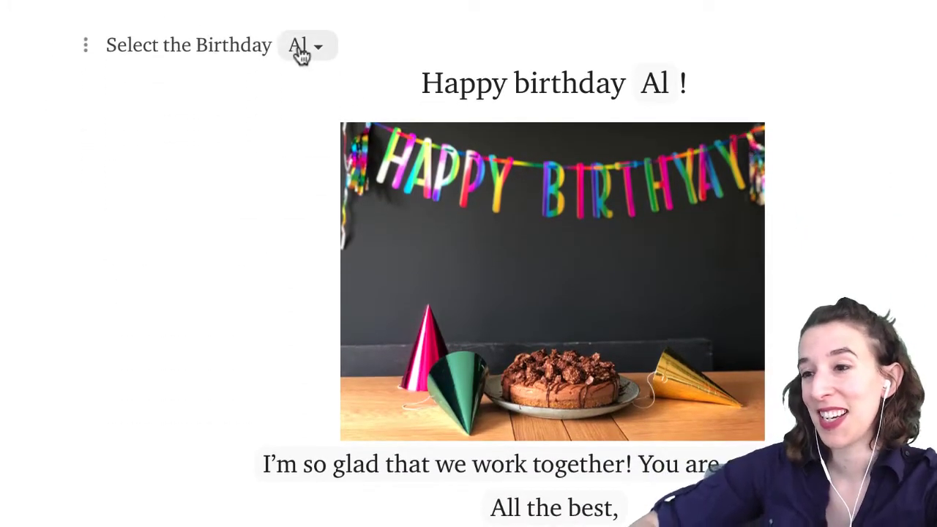
{"action": "right_click", "coordinate": [301, 53]}
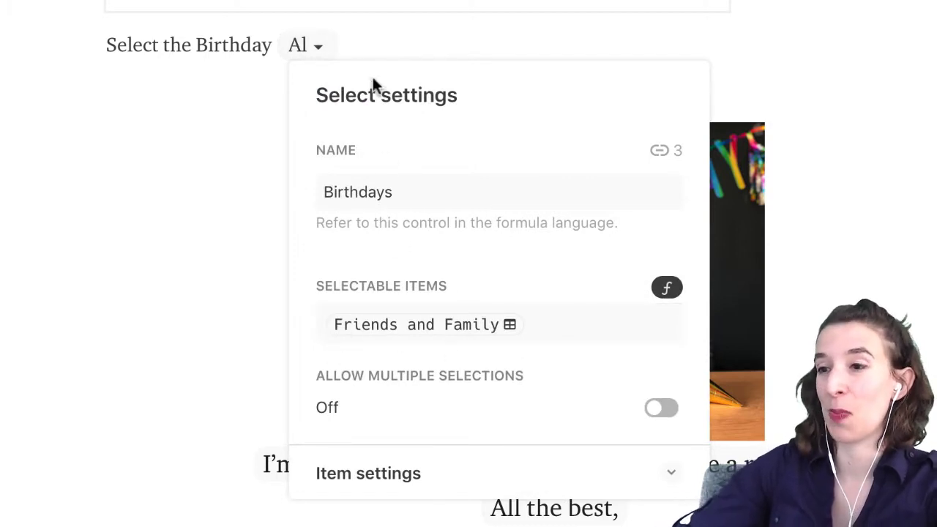
Step: Look up the Select control among the insert commands on the "Select the Birthday" line, and dismiss the query
{"action": "left_click", "coordinate": [374, 46]}
{"action": "type", "text": "/"}
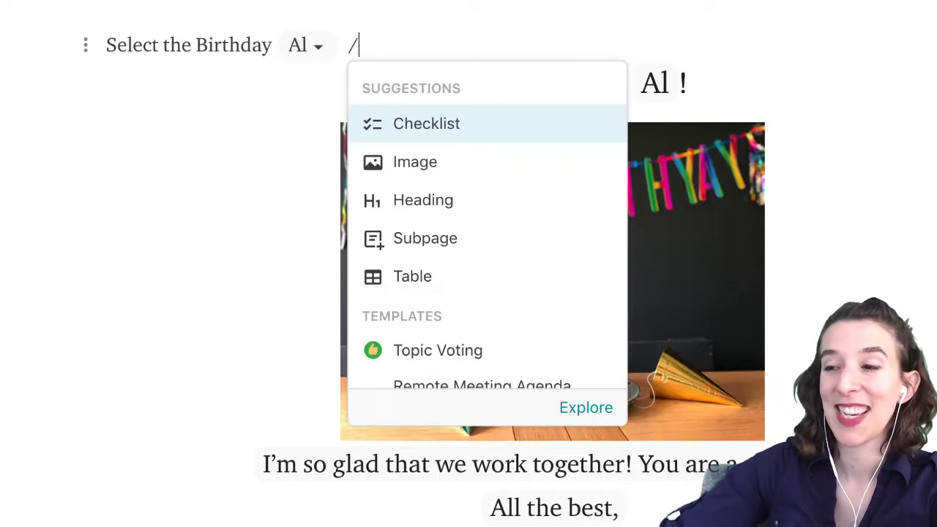
{"action": "type", "text": "se"}
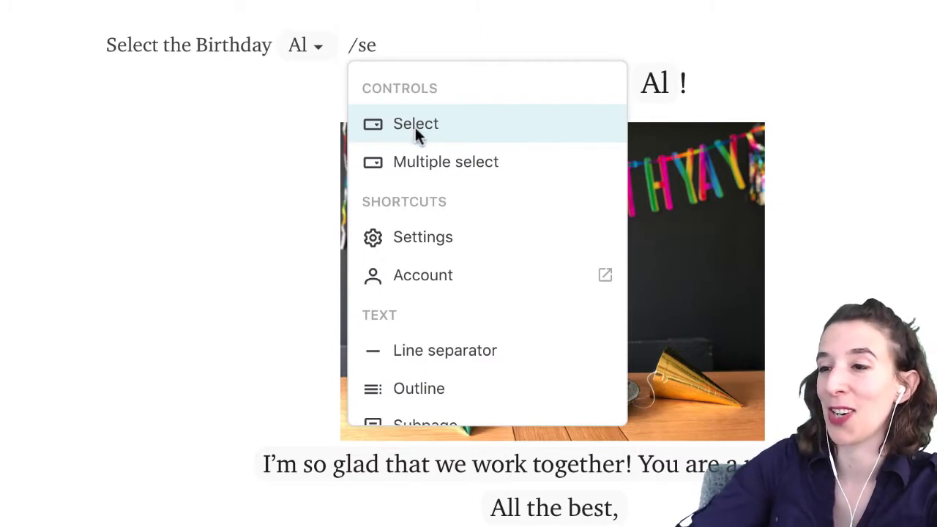
{"action": "key", "text": "Escape"}
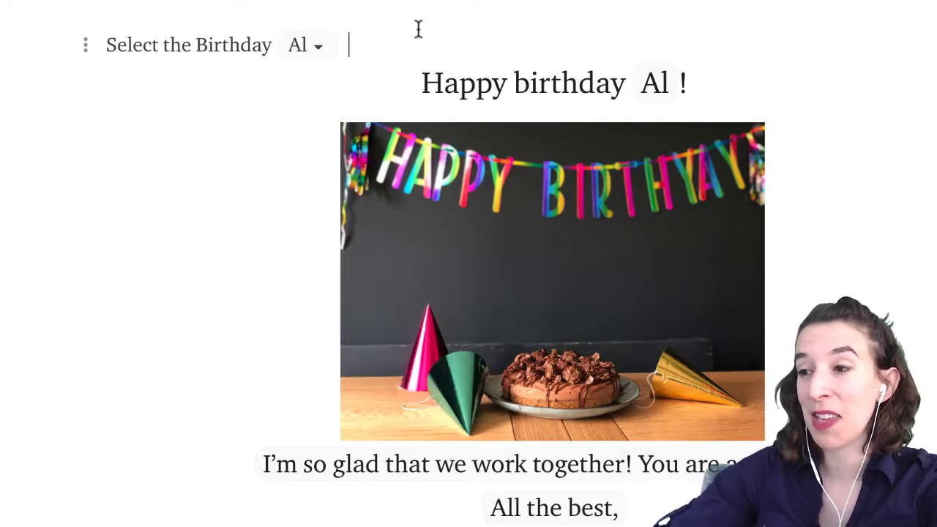
Step: Inspect the formulas behind the birthday card's recipient name, birthday message and sign-off
{"action": "left_click", "coordinate": [657, 85]}
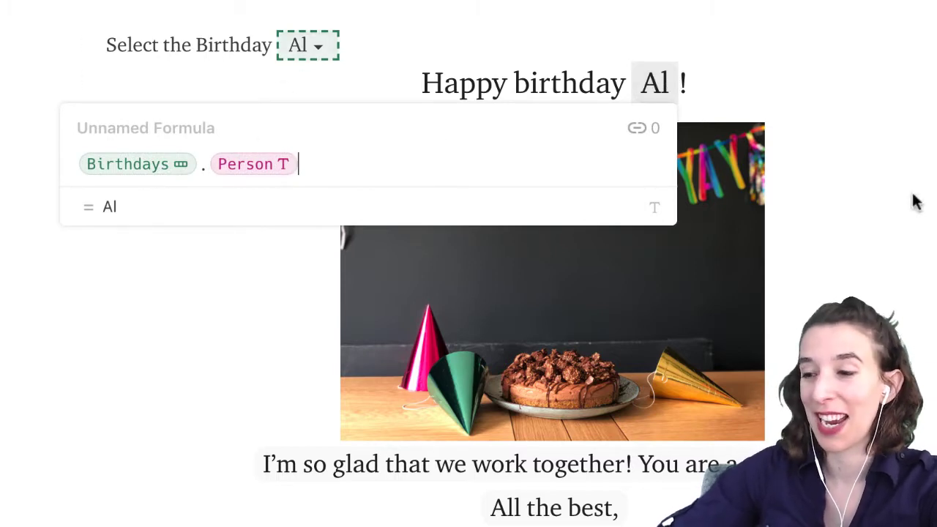
{"action": "left_click", "coordinate": [796, 181]}
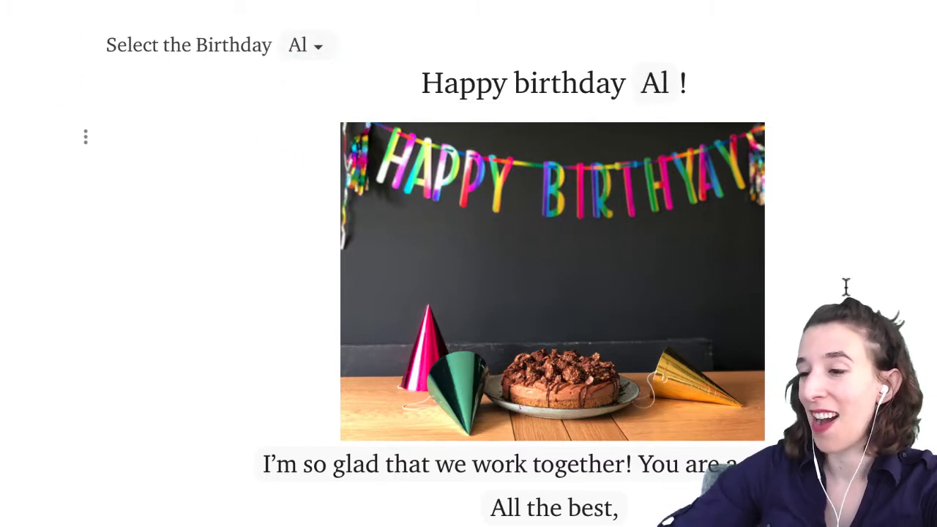
{"action": "left_click", "coordinate": [601, 469]}
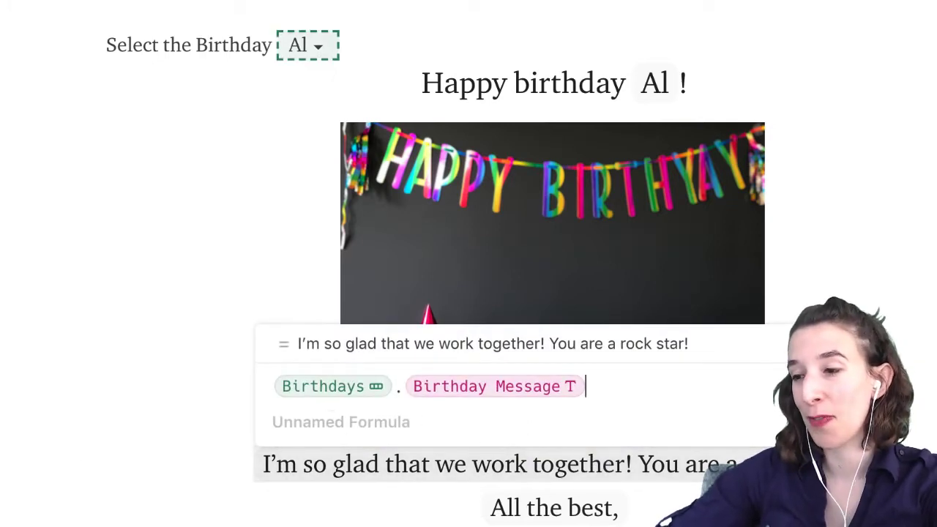
{"action": "left_click", "coordinate": [560, 509]}
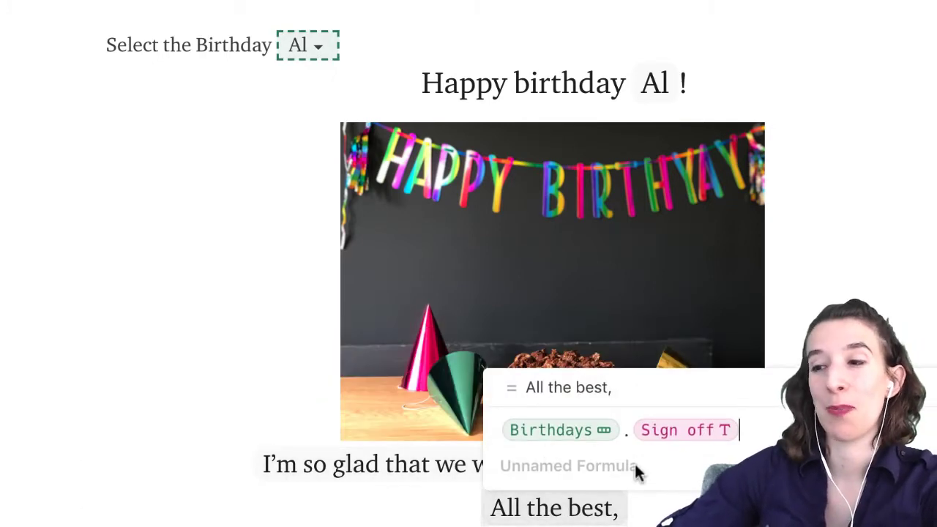
{"action": "key", "text": "Escape"}
Step: Change the "Select the Birthday" control to the second person in the Friends and Family table
{"action": "scroll", "coordinate": [648, 503], "scroll_direction": "down", "scroll_amount": 3}
{"action": "scroll", "coordinate": [654, 479], "scroll_direction": "up", "scroll_amount": 2}
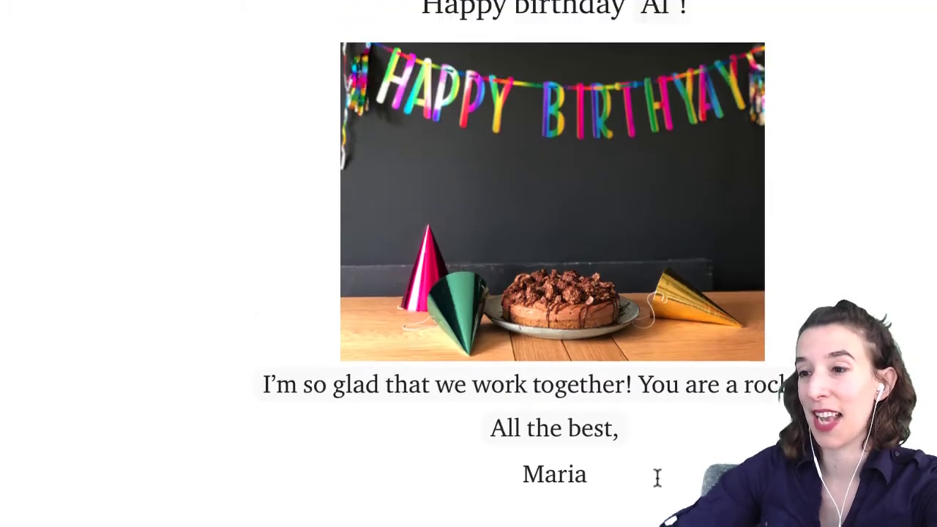
{"action": "left_click", "coordinate": [296, 30]}
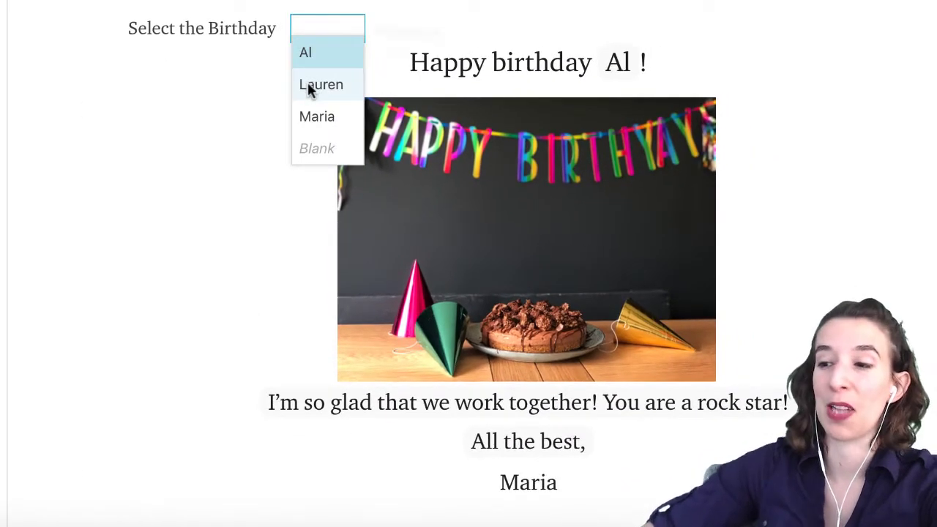
{"action": "left_click", "coordinate": [310, 82]}
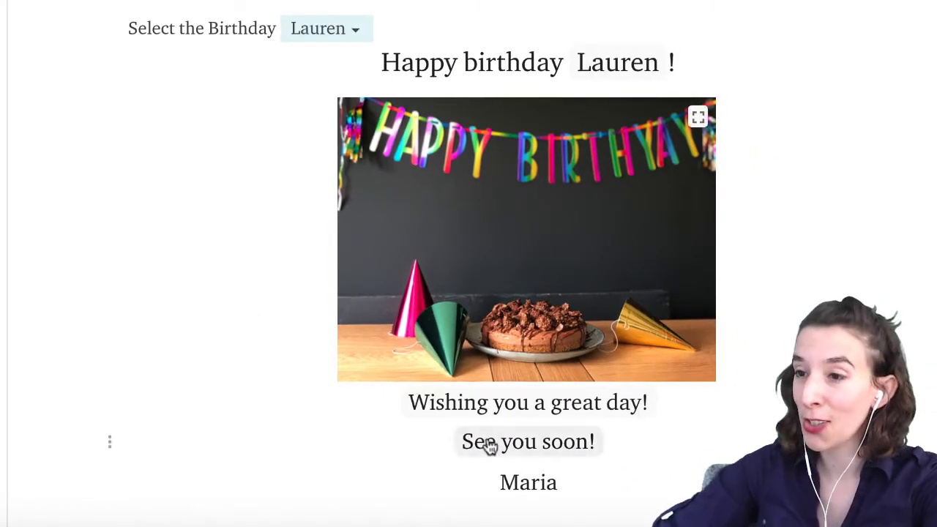
Step: Change the "Select the Birthday" control to the third person in the list
{"action": "left_click", "coordinate": [350, 33]}
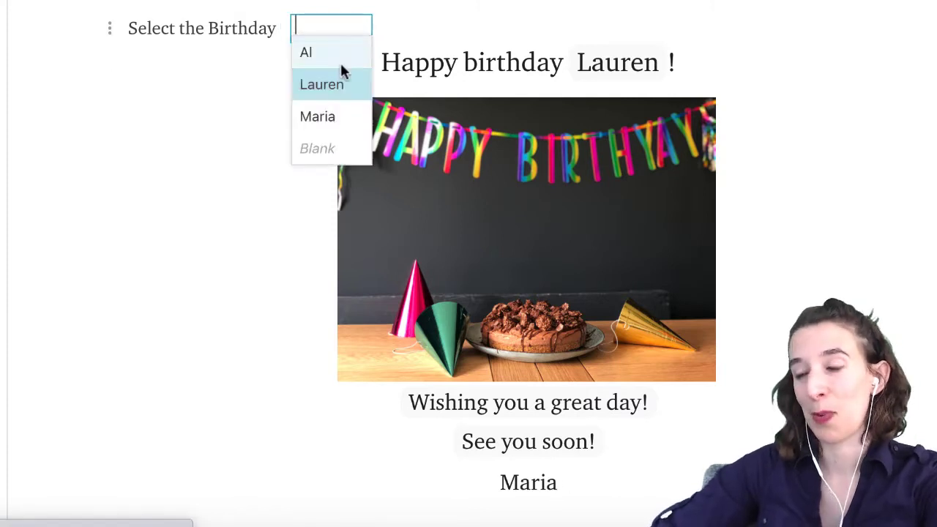
{"action": "left_click", "coordinate": [323, 117]}
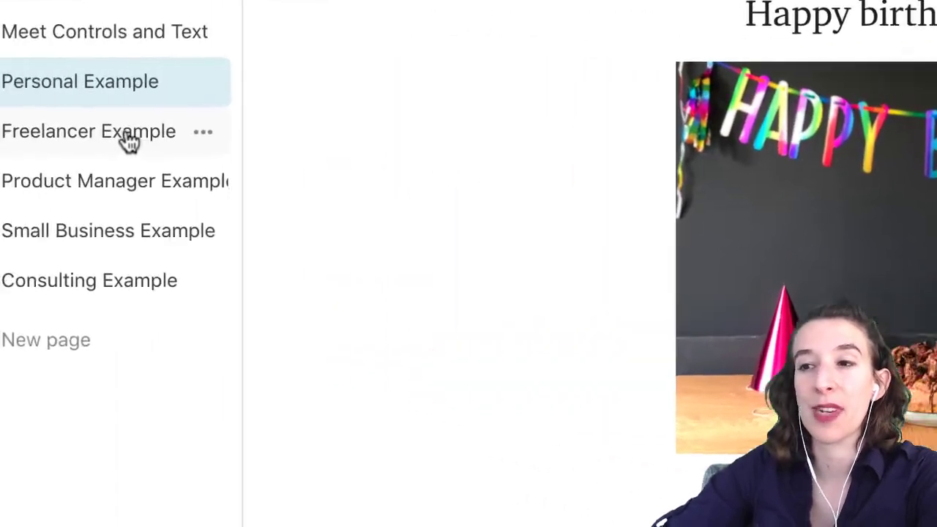
Step: Go to the Freelancer Example page and look through the columns of the Invoices table
{"action": "left_click", "coordinate": [97, 147]}
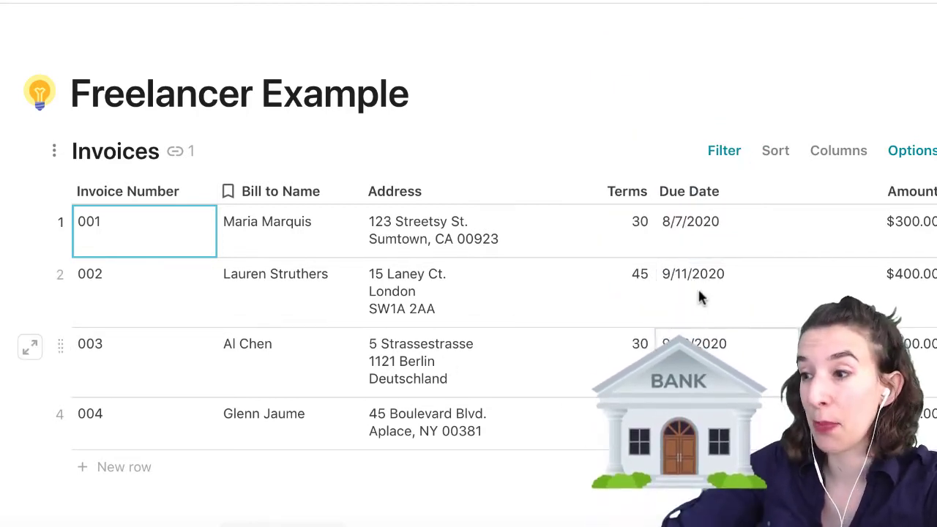
{"action": "scroll", "coordinate": [732, 275], "scroll_direction": "right", "scroll_amount": 3}
{"action": "scroll", "coordinate": [733, 277], "scroll_direction": "left", "scroll_amount": 1}
{"action": "scroll", "coordinate": [733, 277], "scroll_direction": "right", "scroll_amount": 5}
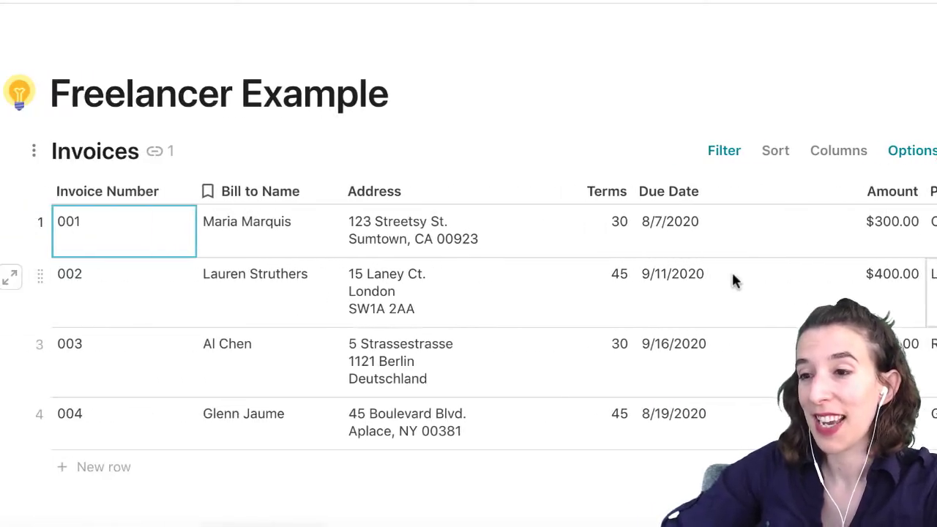
Step: View the settings of the "Select the customer" control below the Invoices table, and close them
{"action": "scroll", "coordinate": [735, 280], "scroll_direction": "down", "scroll_amount": 3}
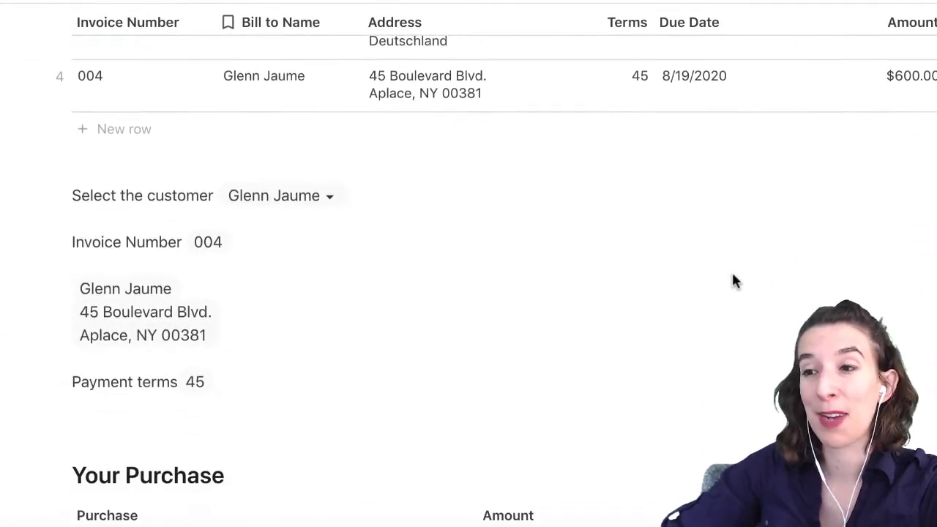
{"action": "scroll", "coordinate": [734, 280], "scroll_direction": "down", "scroll_amount": 3}
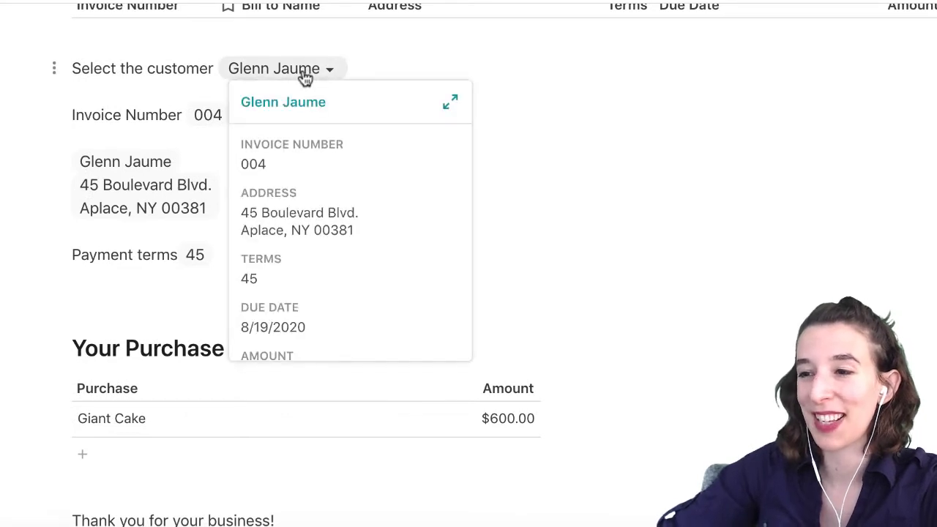
{"action": "left_click", "coordinate": [302, 73]}
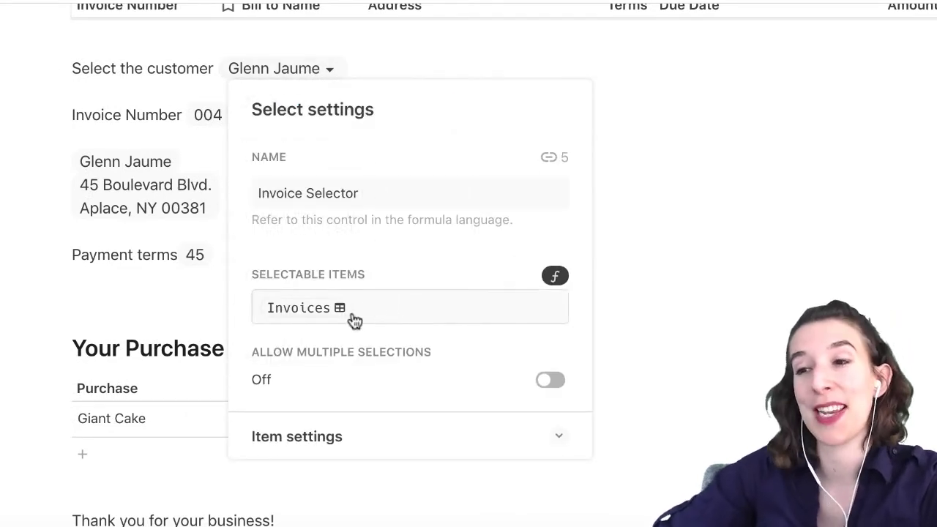
{"action": "left_click", "coordinate": [715, 162]}
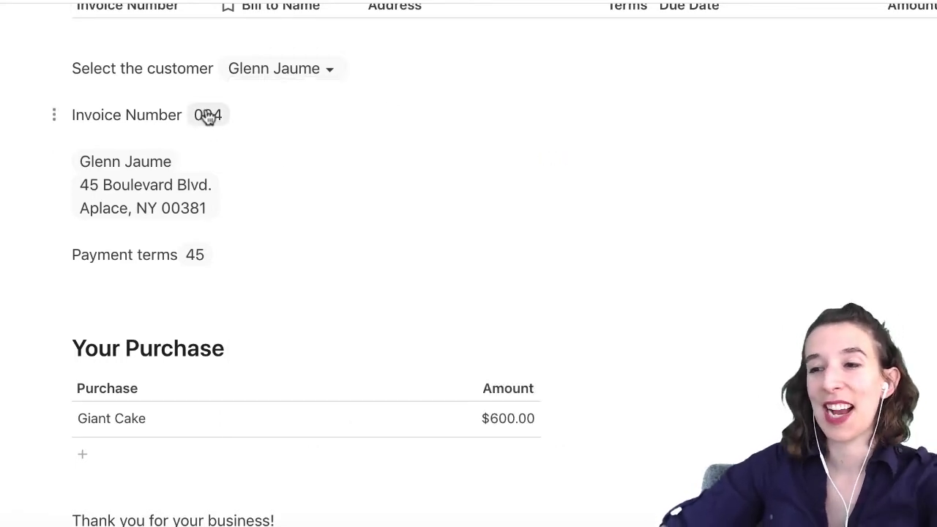
Step: Inspect the formulas behind the invoice's number, bill-to name and address
{"action": "mouse_move", "coordinate": [206, 110]}
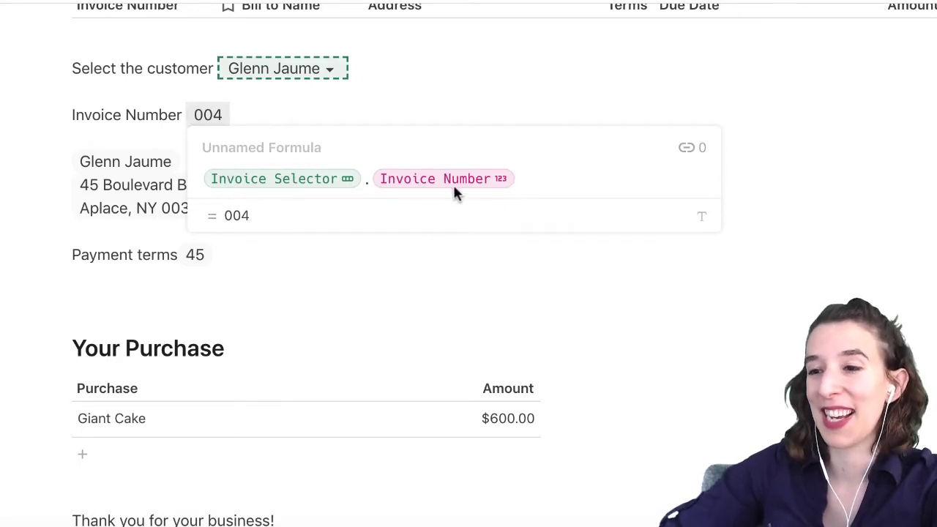
{"action": "mouse_move", "coordinate": [135, 164]}
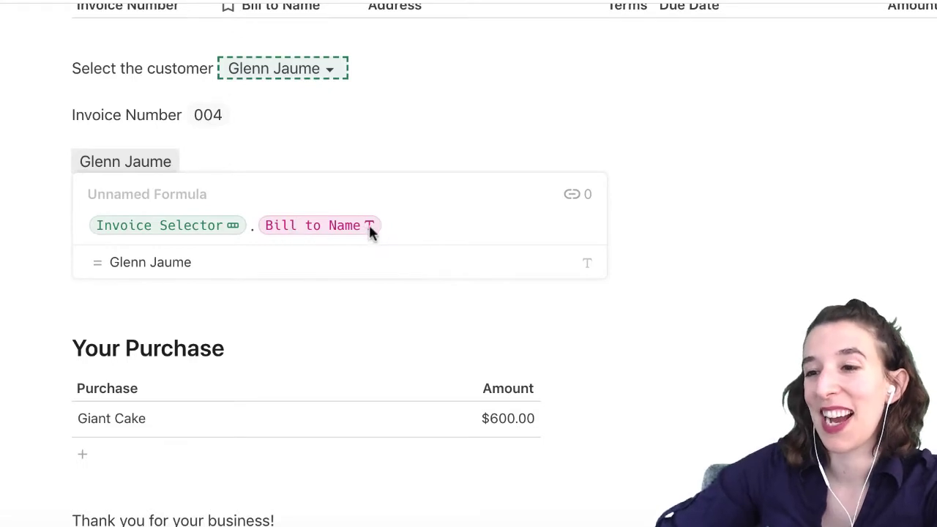
{"action": "left_click", "coordinate": [34, 241]}
{"action": "left_click", "coordinate": [139, 201]}
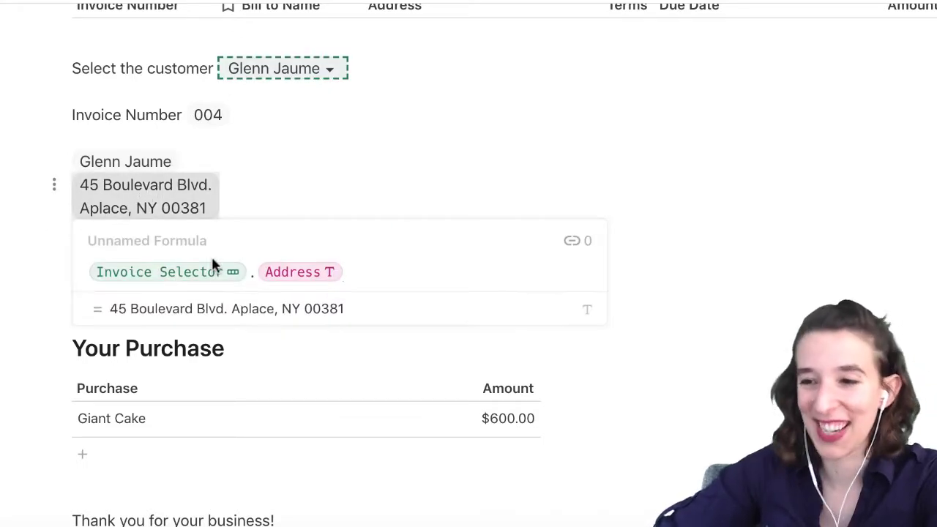
{"action": "left_click", "coordinate": [164, 284]}
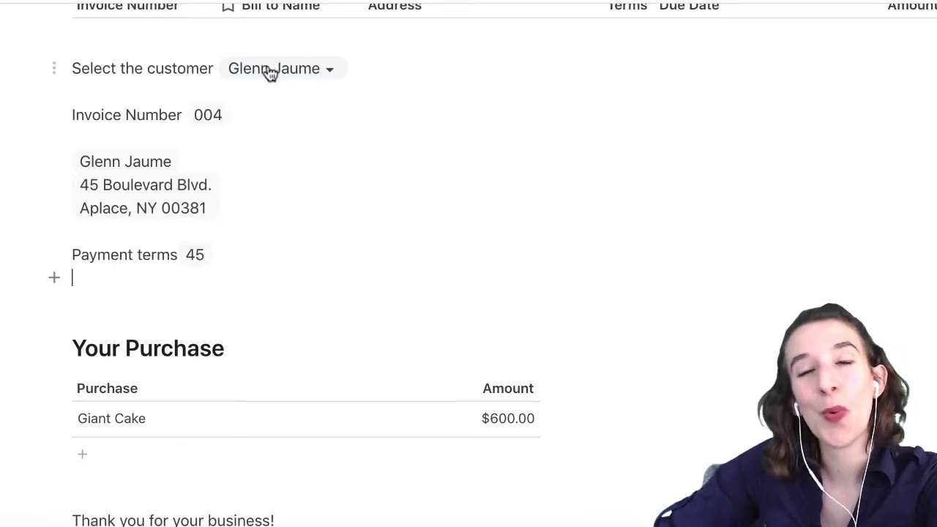
{"action": "left_click", "coordinate": [293, 72]}
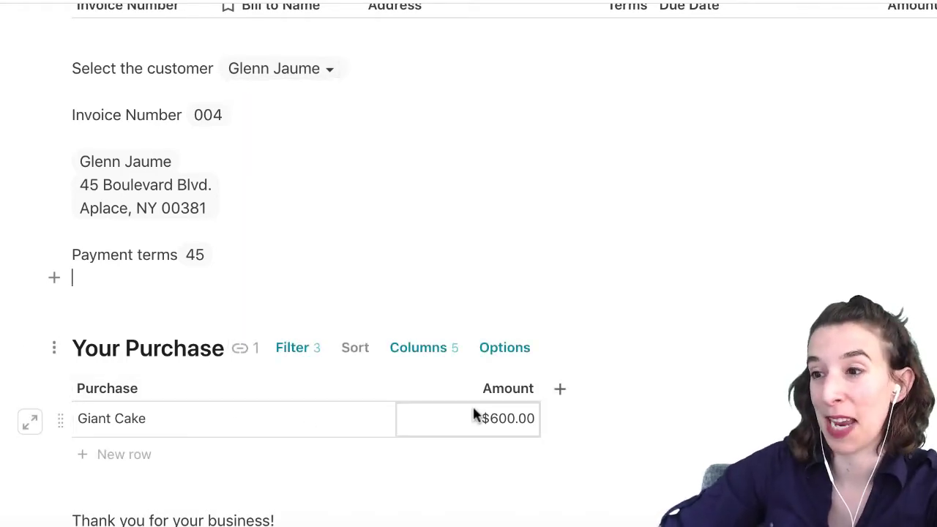
Step: Inspect the Your Purchase table's filter formula and its visible and hidden columns
{"action": "scroll", "coordinate": [547, 235], "scroll_direction": "up", "scroll_amount": 4}
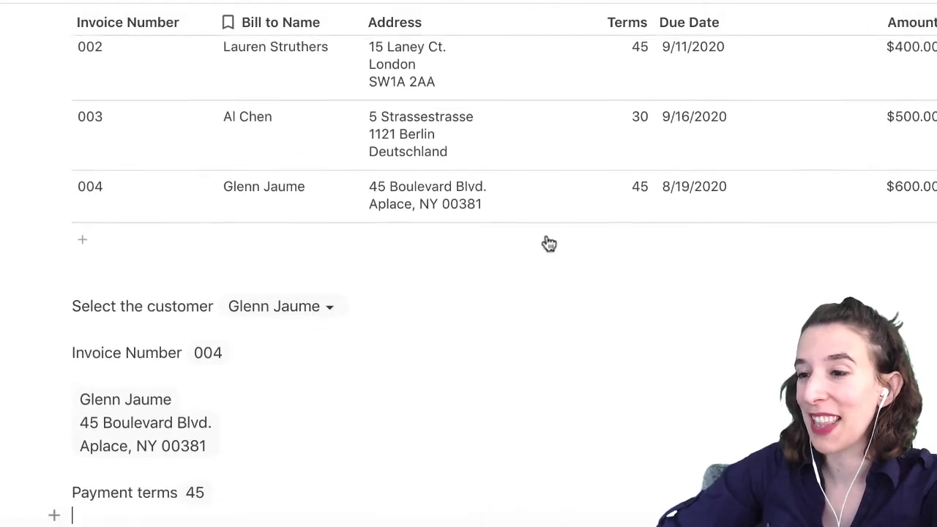
{"action": "scroll", "coordinate": [547, 235], "scroll_direction": "down", "scroll_amount": 5}
{"action": "scroll", "coordinate": [547, 235], "scroll_direction": "down", "scroll_amount": 3}
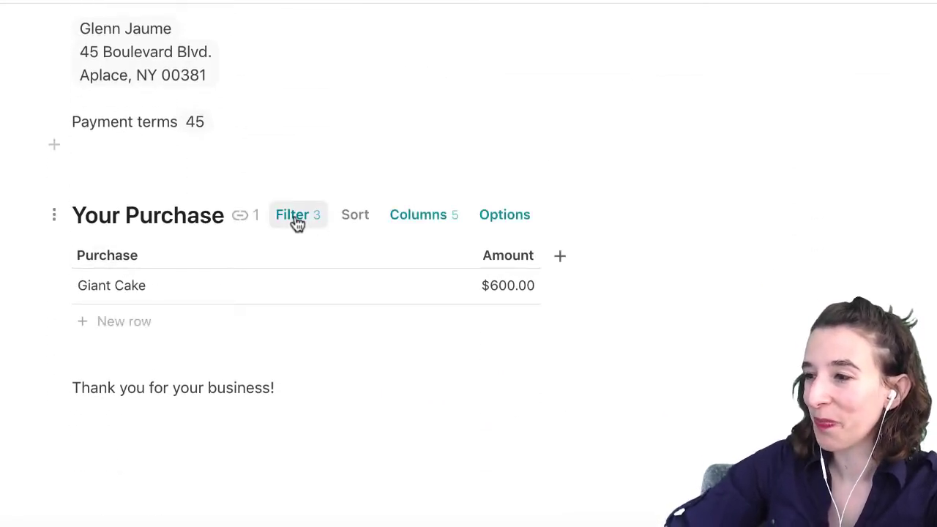
{"action": "left_click", "coordinate": [294, 218]}
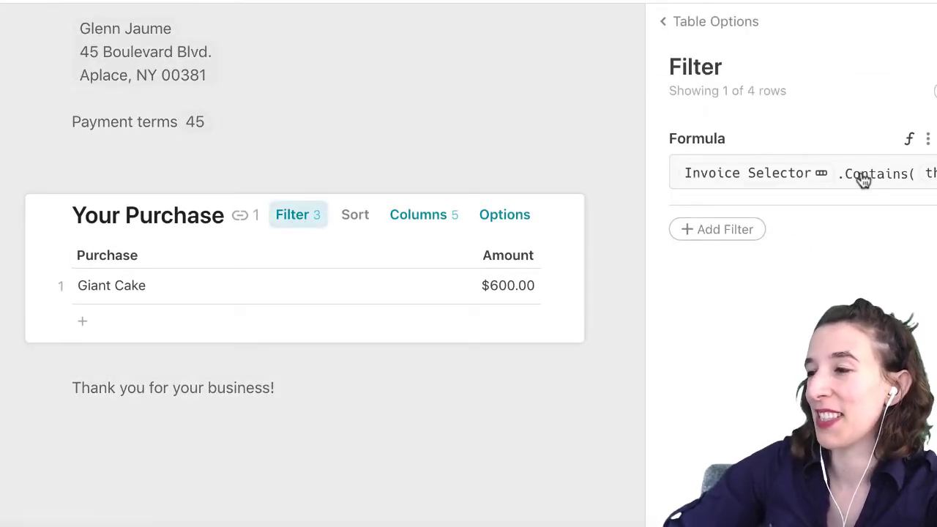
{"action": "left_click", "coordinate": [805, 181]}
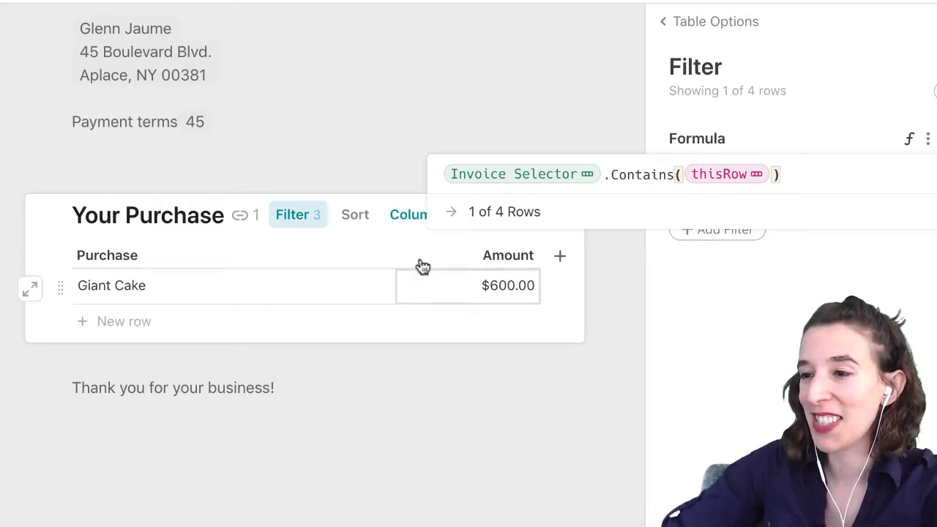
{"action": "left_click", "coordinate": [736, 306]}
{"action": "left_click", "coordinate": [407, 221]}
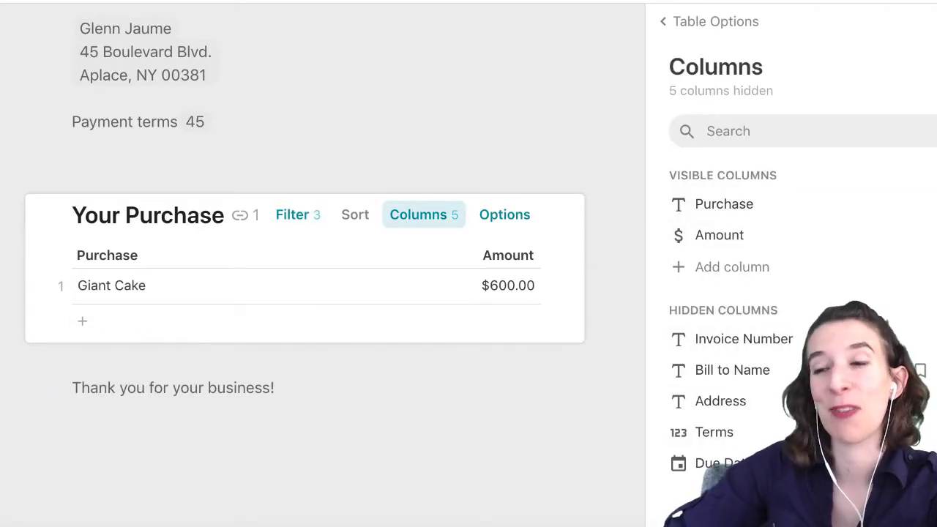
{"action": "left_click", "coordinate": [410, 389]}
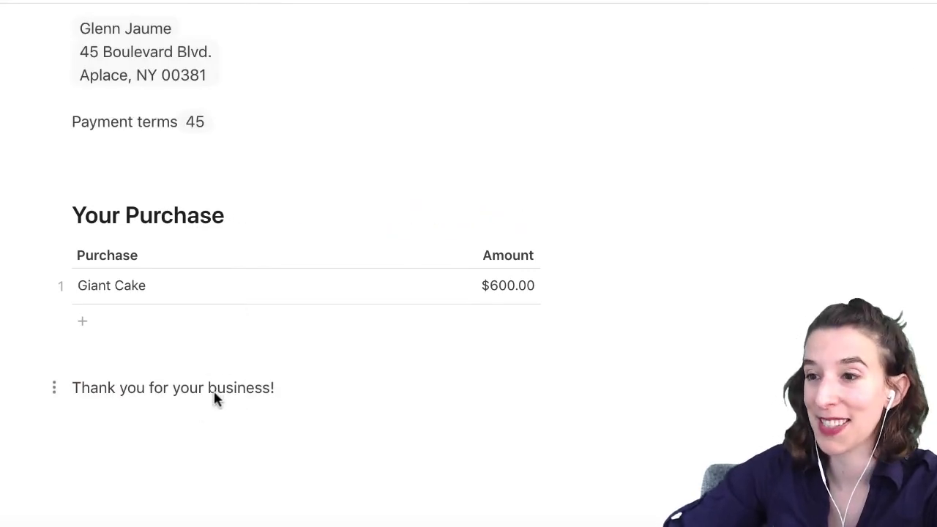
Step: Switch the "Select the customer" control through the customers of invoices 001, 002 and 003 in turn, checking the filled-in invoice
{"action": "scroll", "coordinate": [634, 289], "scroll_direction": "up", "scroll_amount": 5}
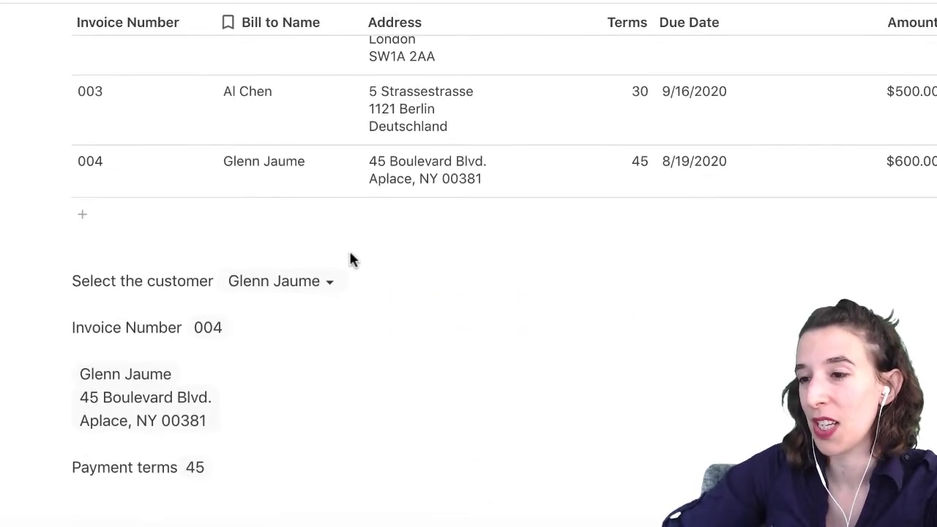
{"action": "left_click", "coordinate": [327, 292]}
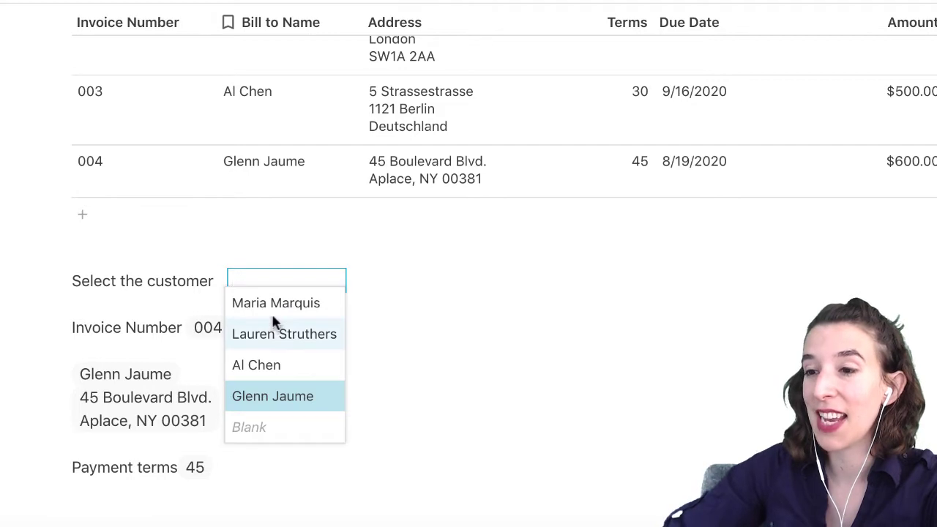
{"action": "left_click", "coordinate": [272, 305]}
{"action": "scroll", "coordinate": [427, 385], "scroll_direction": "down", "scroll_amount": 5}
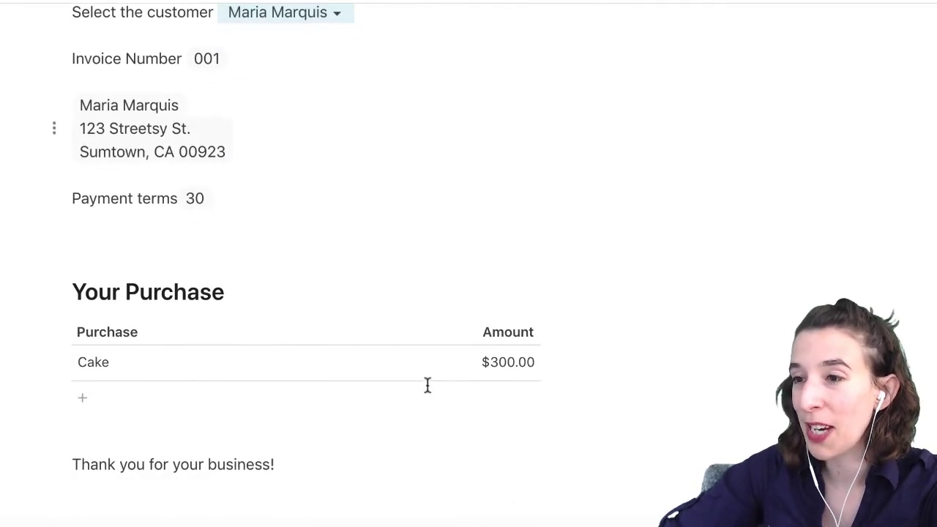
{"action": "scroll", "coordinate": [427, 385], "scroll_direction": "up", "scroll_amount": 1}
{"action": "left_click", "coordinate": [320, 27]}
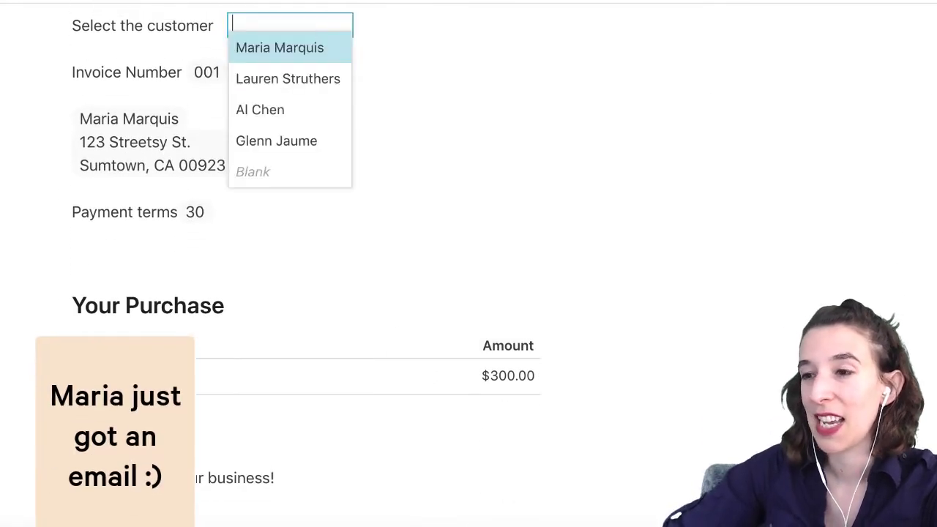
{"action": "left_click", "coordinate": [309, 87]}
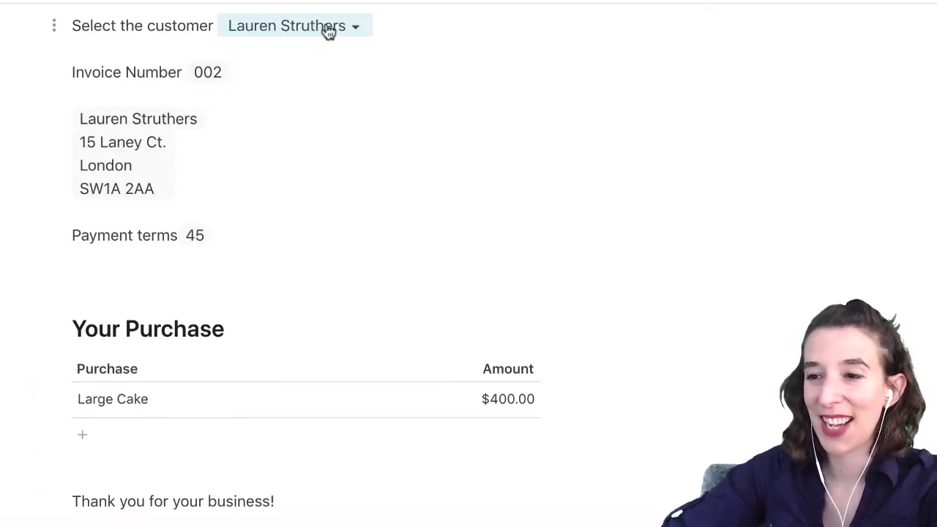
{"action": "left_click", "coordinate": [329, 30]}
{"action": "left_click", "coordinate": [303, 110]}
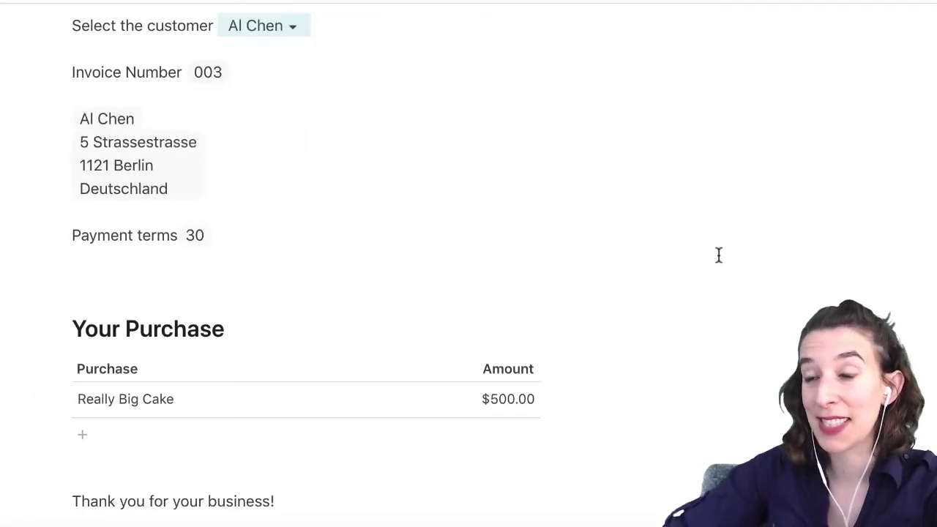
{"action": "scroll", "coordinate": [719, 255], "scroll_direction": "up", "scroll_amount": 10}
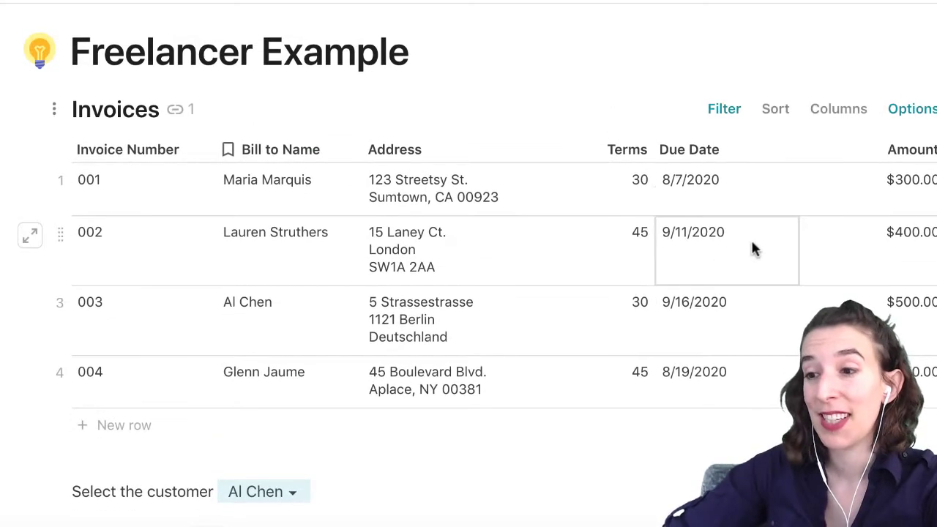
{"action": "scroll", "coordinate": [431, 376], "scroll_direction": "down", "scroll_amount": 5}
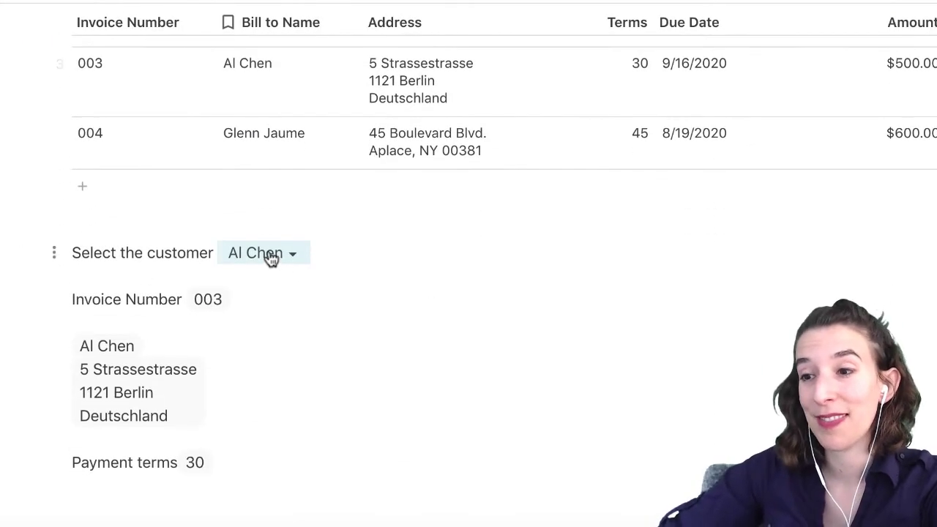
{"action": "scroll", "coordinate": [286, 395], "scroll_direction": "down", "scroll_amount": 4}
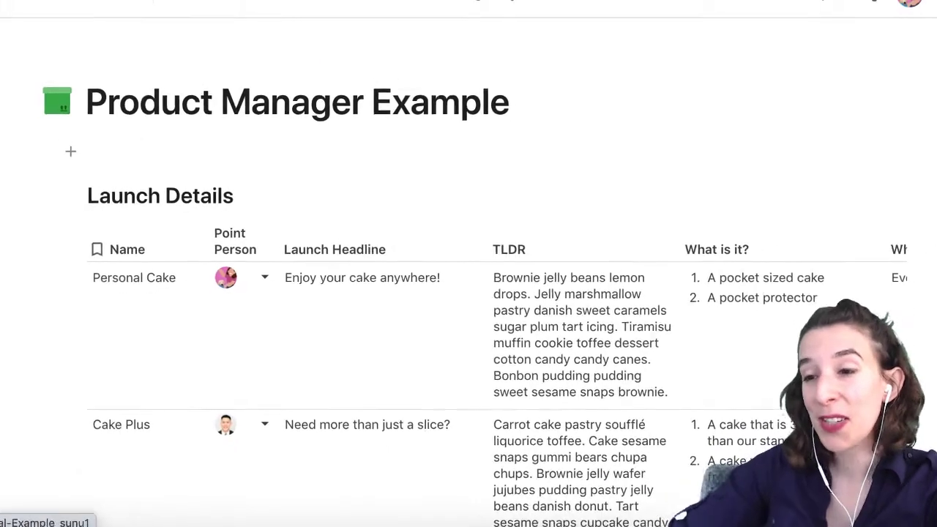
Step: Look through the columns of the Launch Details table on the Product Manager Example page
{"action": "scroll", "coordinate": [339, 313], "scroll_direction": "right", "scroll_amount": 5}
{"action": "scroll", "coordinate": [338, 313], "scroll_direction": "down", "scroll_amount": 3}
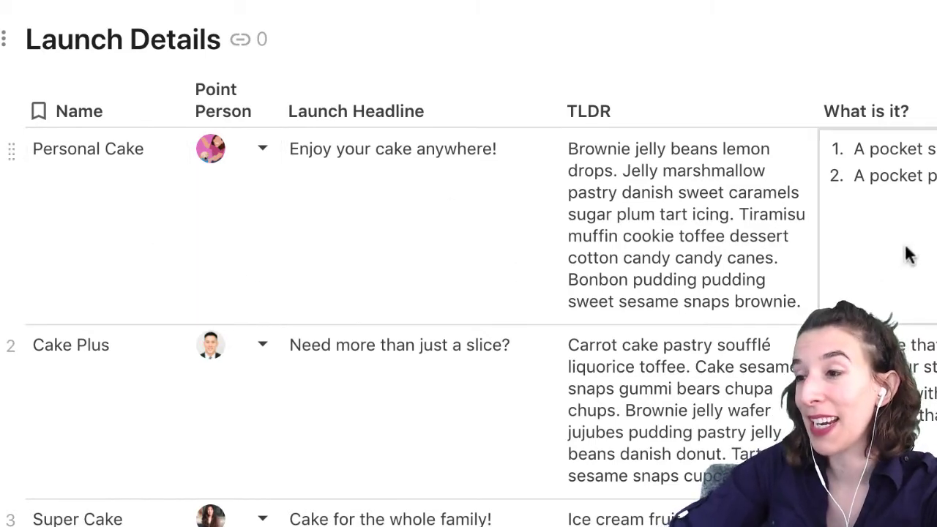
{"action": "scroll", "coordinate": [698, 231], "scroll_direction": "right", "scroll_amount": 5}
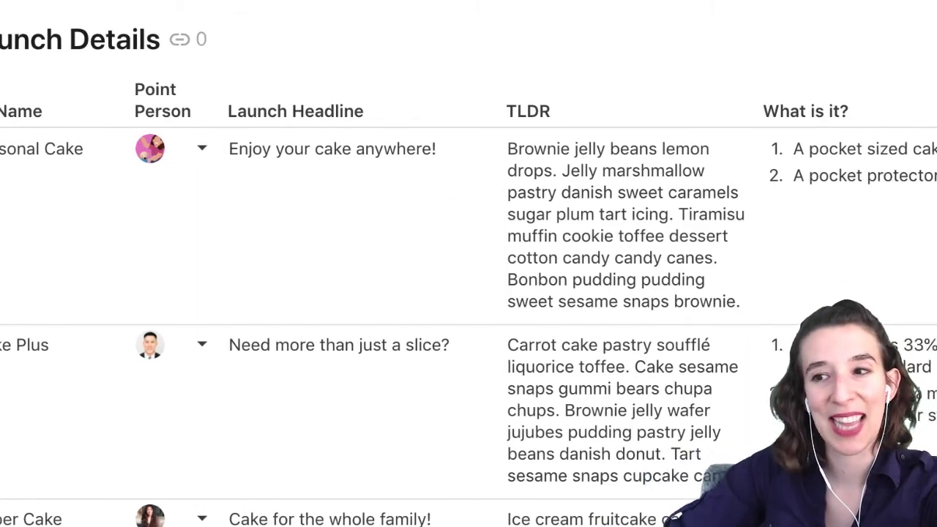
{"action": "scroll", "coordinate": [468, 293], "scroll_direction": "right", "scroll_amount": 2}
{"action": "scroll", "coordinate": [469, 293], "scroll_direction": "left", "scroll_amount": 5}
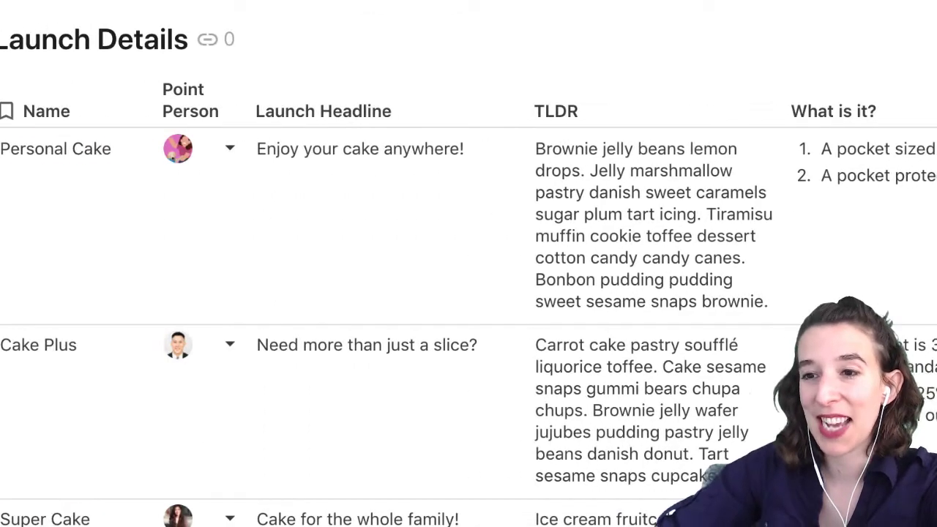
Step: View the settings of the "Pick the launch" control, and preview the contact card of the person mentioned in the announcement
{"action": "scroll", "coordinate": [469, 293], "scroll_direction": "down", "scroll_amount": 3}
{"action": "scroll", "coordinate": [434, 225], "scroll_direction": "down", "scroll_amount": 10}
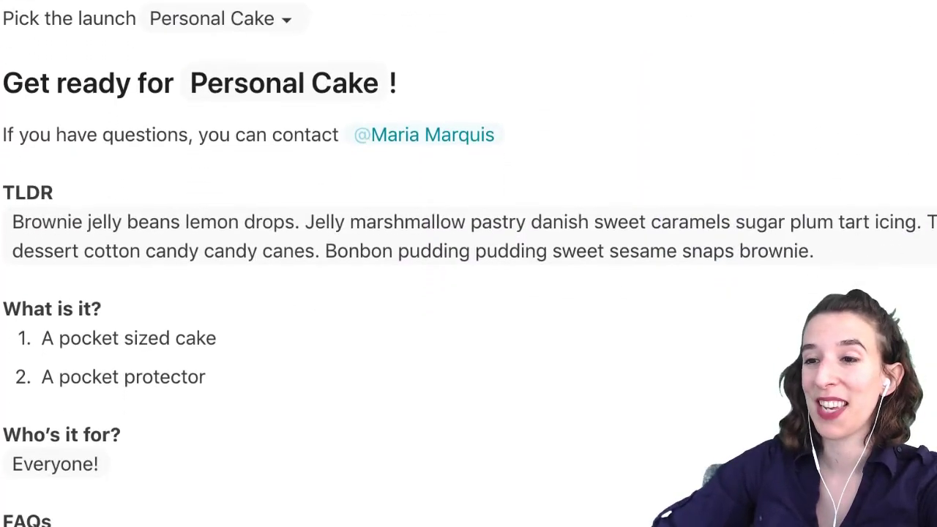
{"action": "left_click", "coordinate": [232, 19]}
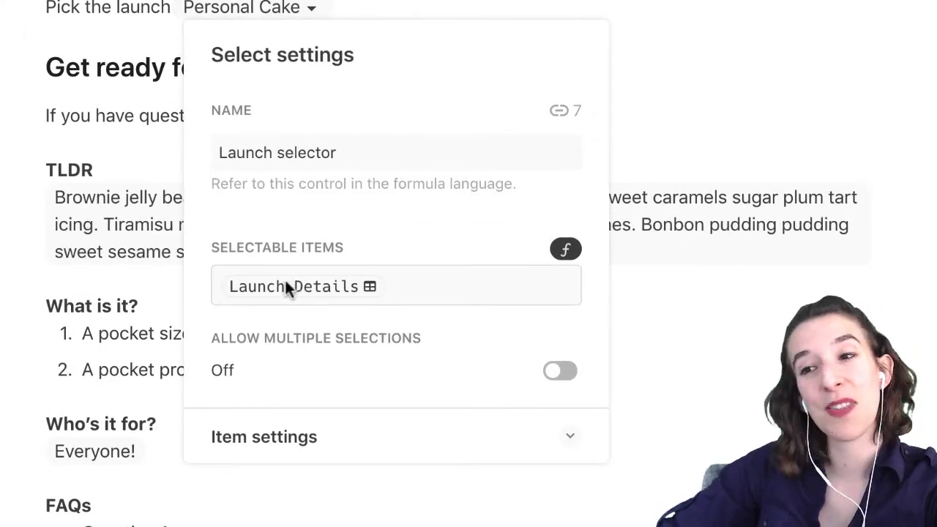
{"action": "left_click", "coordinate": [133, 158]}
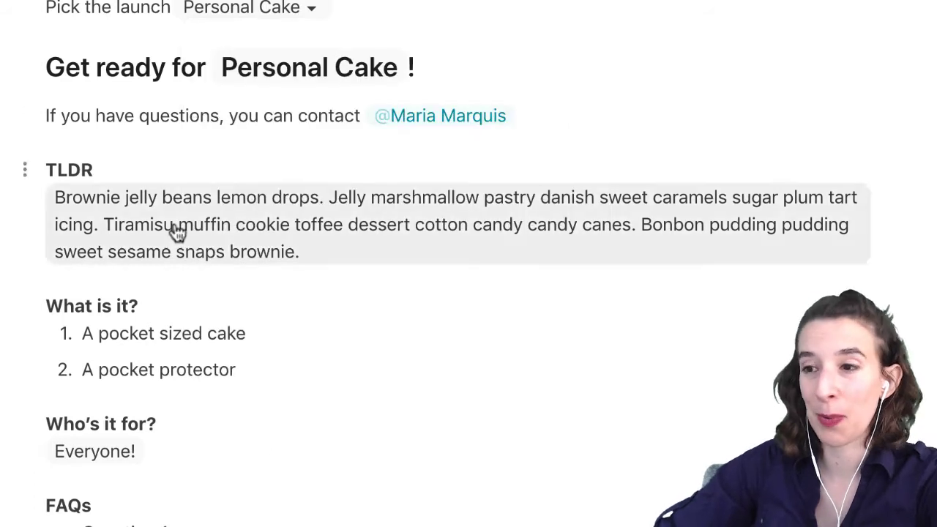
{"action": "mouse_move", "coordinate": [452, 121]}
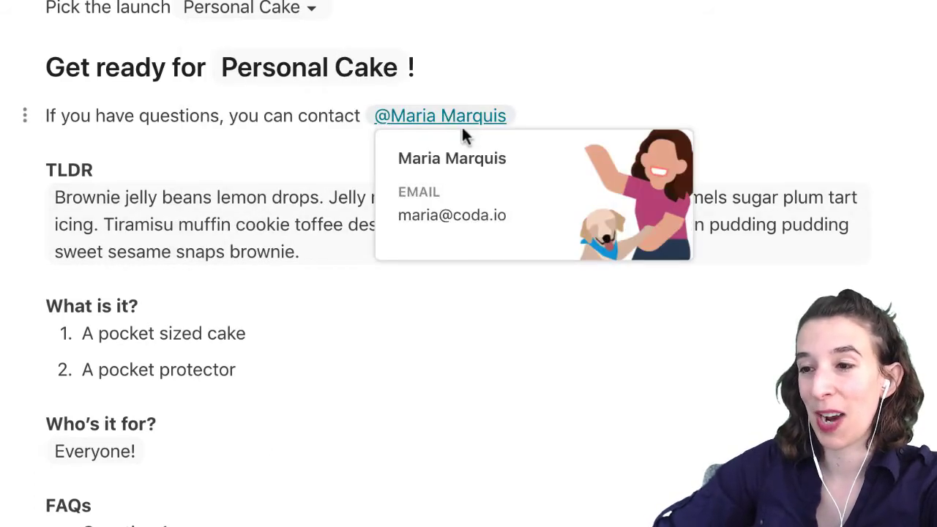
Step: Inspect the formulas behind the contact person, TLDR and "What is it?" text in the launch announcement
{"action": "left_click", "coordinate": [509, 115]}
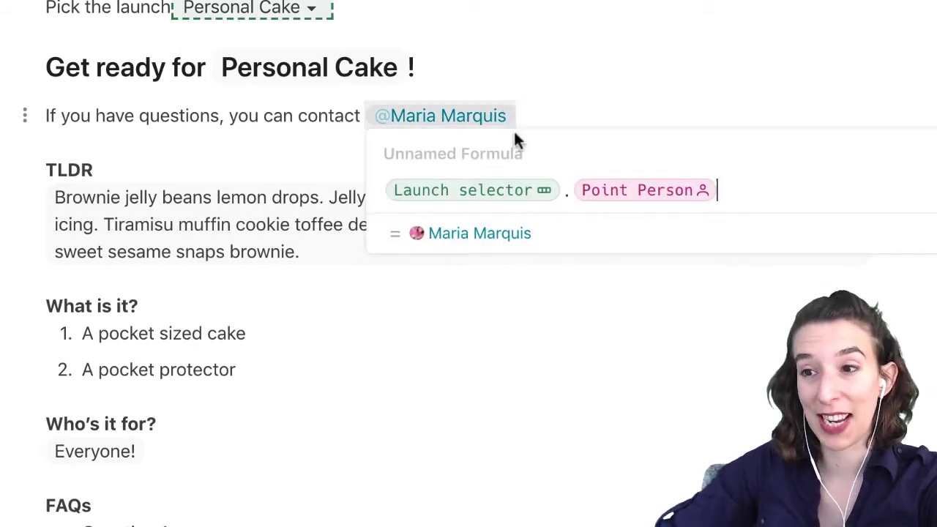
{"action": "left_click", "coordinate": [366, 309]}
{"action": "left_click", "coordinate": [320, 255]}
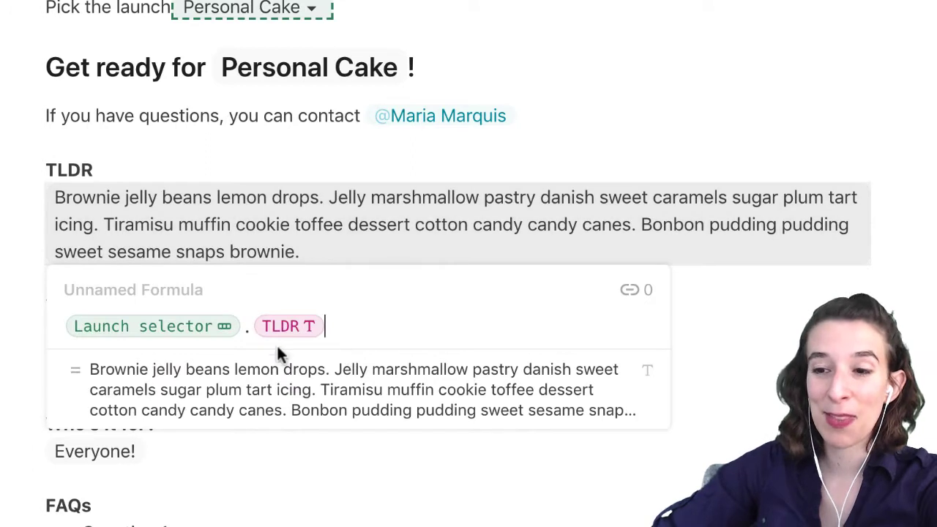
{"action": "left_click", "coordinate": [347, 502]}
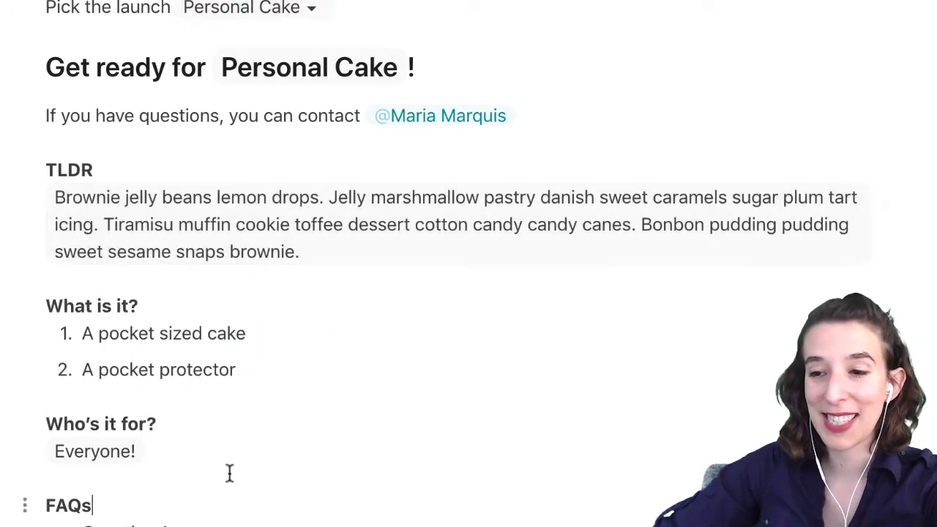
{"action": "left_click", "coordinate": [170, 369]}
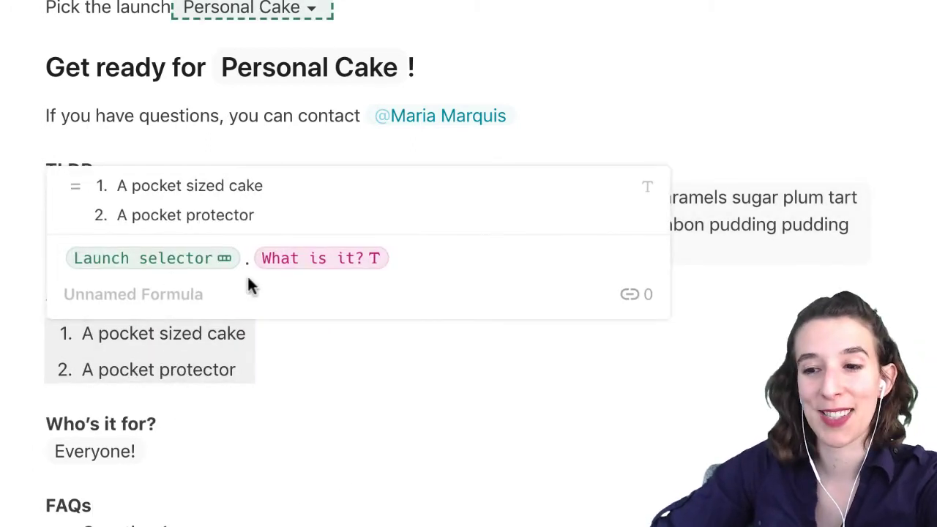
{"action": "left_click", "coordinate": [482, 488]}
{"action": "scroll", "coordinate": [483, 483], "scroll_direction": "down", "scroll_amount": 5}
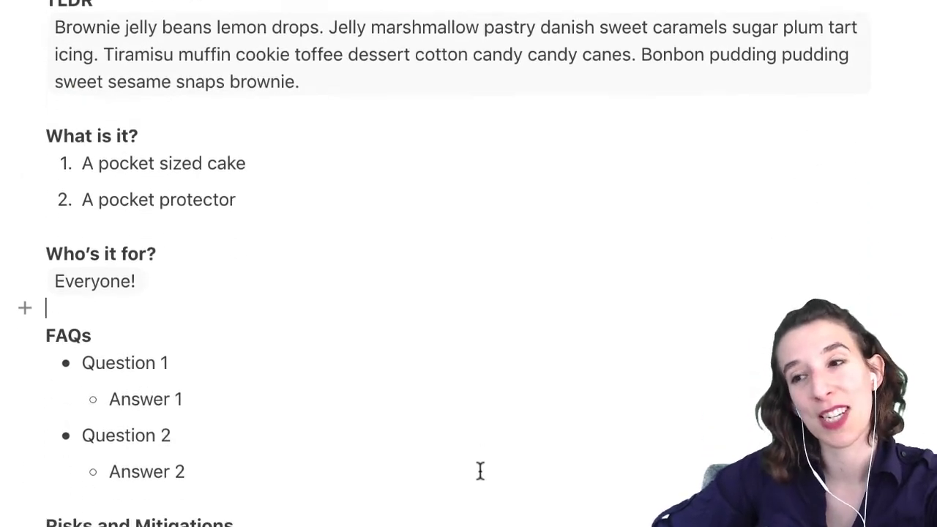
Step: Switch the "Pick the launch" control to Cake Plus and then to Super Cake
{"action": "scroll", "coordinate": [482, 481], "scroll_direction": "up", "scroll_amount": 10}
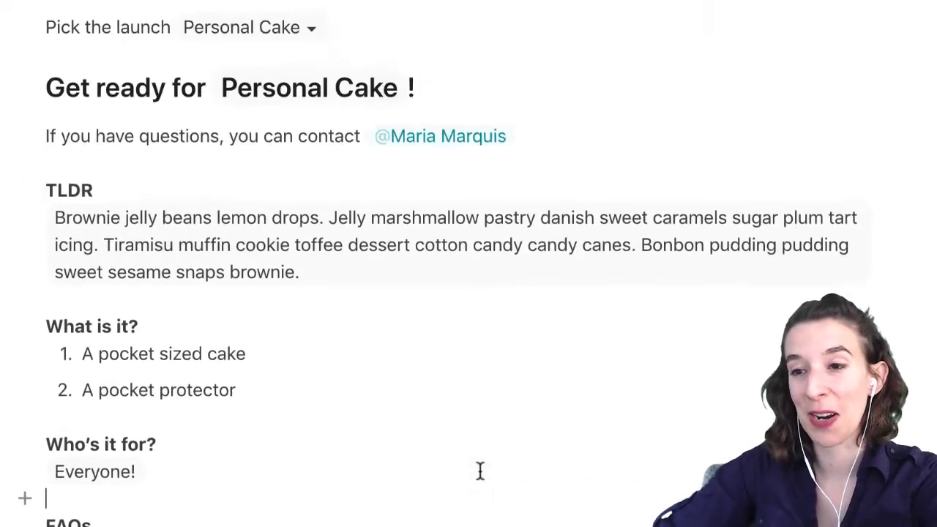
{"action": "scroll", "coordinate": [482, 481], "scroll_direction": "down", "scroll_amount": 3}
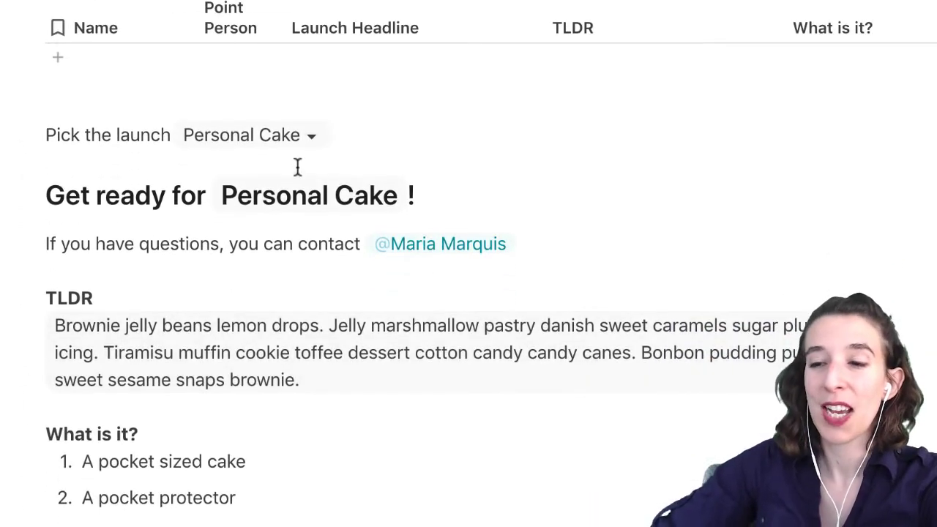
{"action": "left_click", "coordinate": [297, 137]}
{"action": "left_click", "coordinate": [292, 199]}
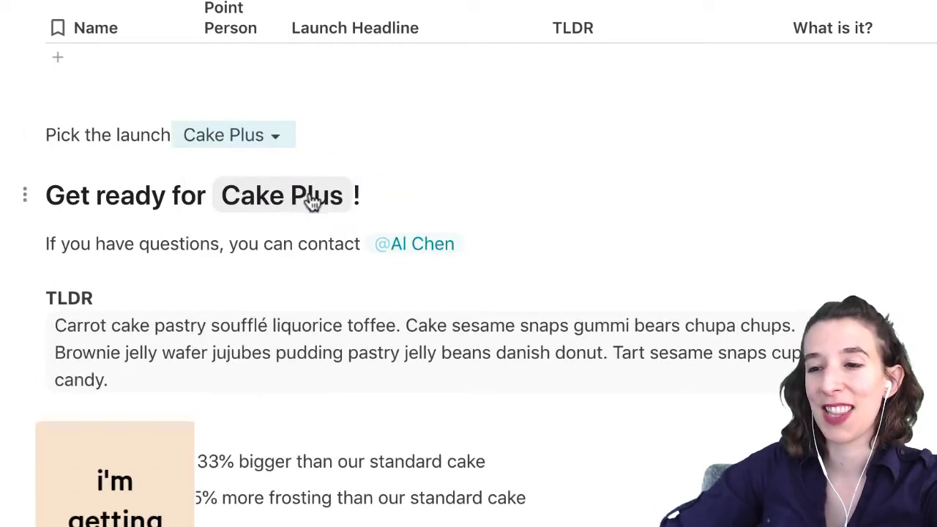
{"action": "left_click", "coordinate": [282, 143]}
{"action": "left_click", "coordinate": [253, 233]}
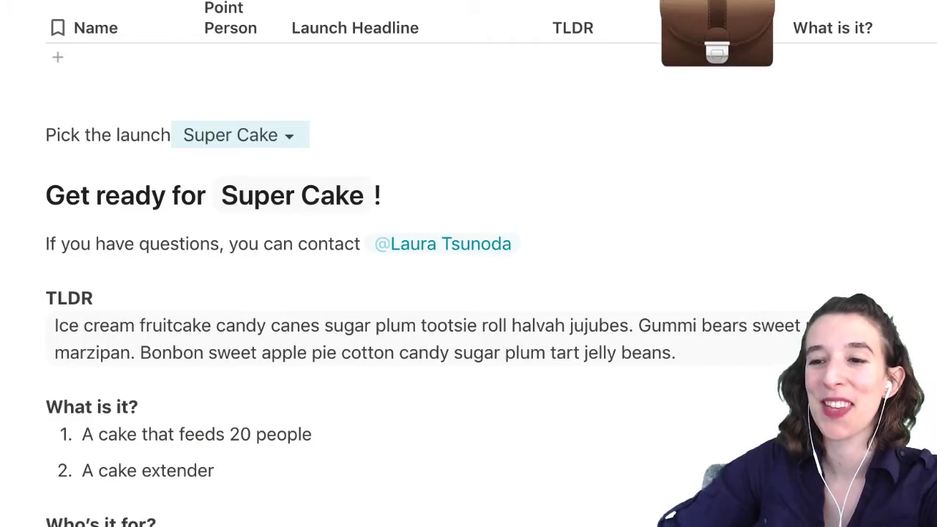
Step: On the Small Business Example page, look over the Companies table and view the settings of the "Select the account plan" control
{"action": "key", "text": "super+backslash"}
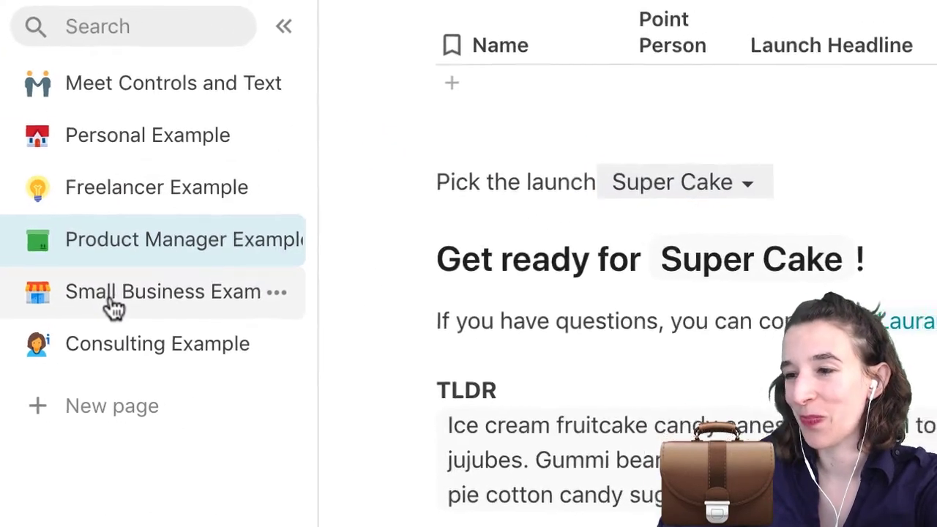
{"action": "left_click", "coordinate": [115, 311]}
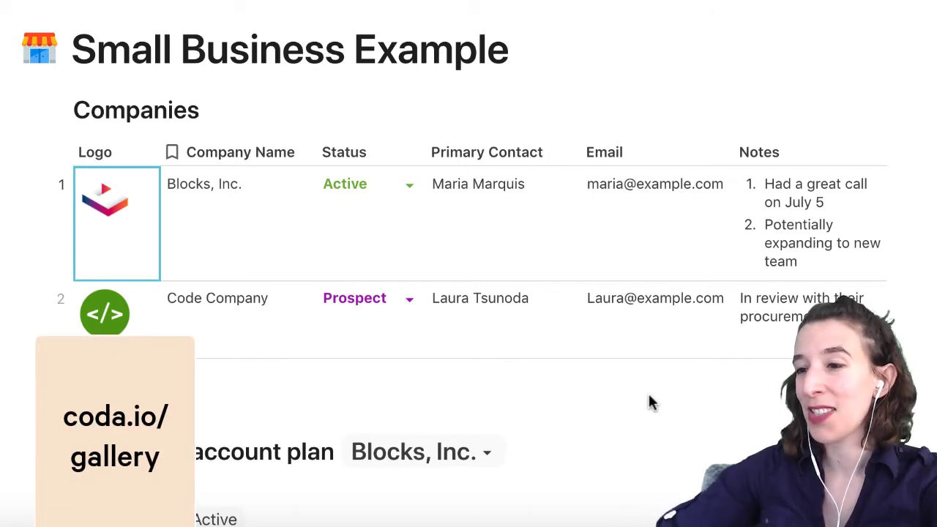
{"action": "scroll", "coordinate": [649, 399], "scroll_direction": "down", "scroll_amount": 2}
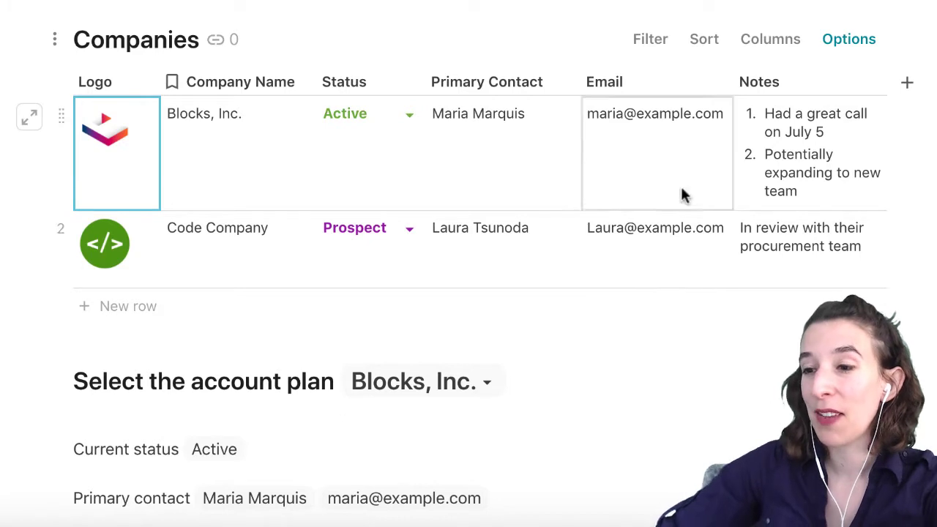
{"action": "scroll", "coordinate": [618, 312], "scroll_direction": "down", "scroll_amount": 4}
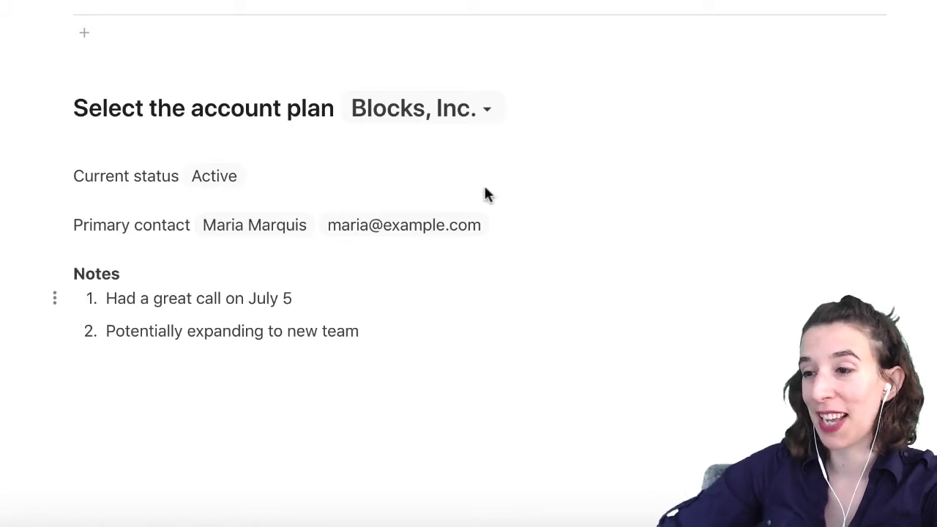
{"action": "left_click", "coordinate": [480, 115]}
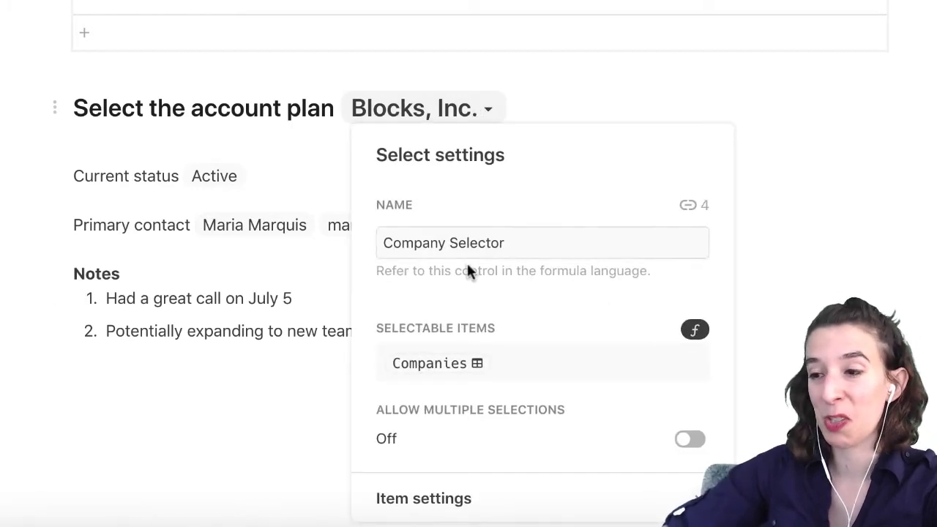
{"action": "left_click", "coordinate": [268, 273]}
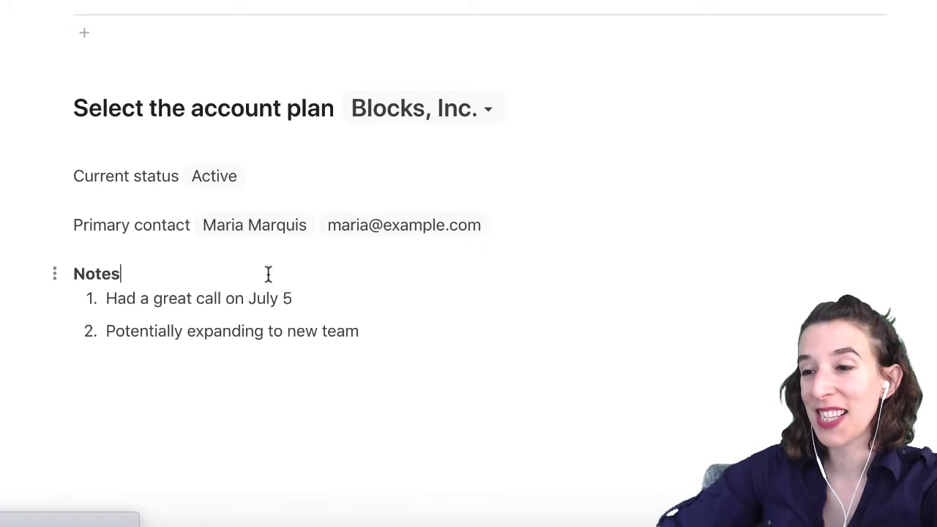
Step: Inspect the formulas behind the current status and the primary contact's name in the account plan
{"action": "left_click", "coordinate": [212, 184]}
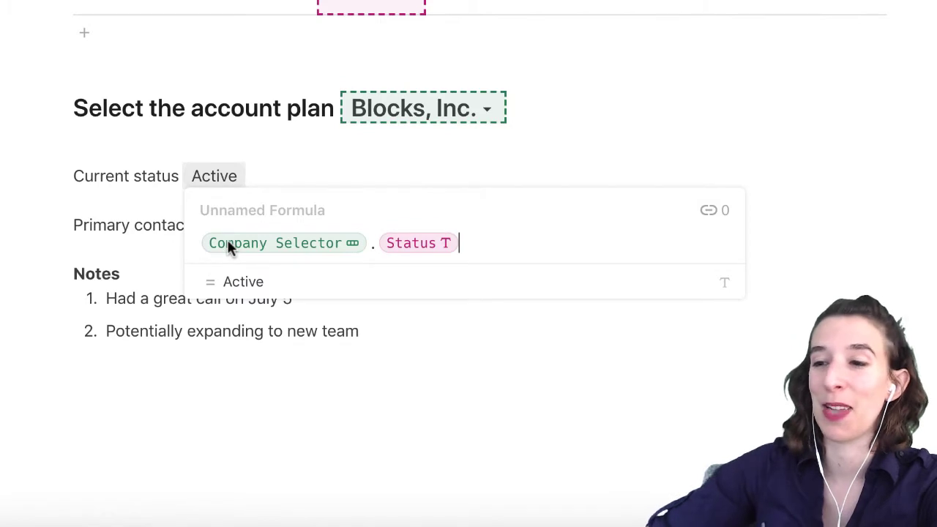
{"action": "left_click", "coordinate": [135, 249]}
{"action": "scroll", "coordinate": [205, 256], "scroll_direction": "up", "scroll_amount": 5}
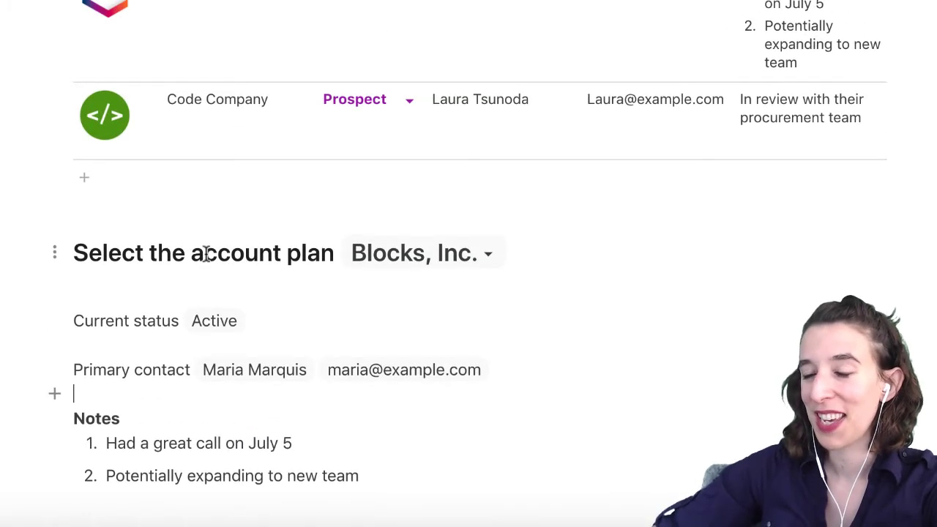
{"action": "scroll", "coordinate": [208, 252], "scroll_direction": "up", "scroll_amount": 1}
{"action": "left_click", "coordinate": [264, 401]}
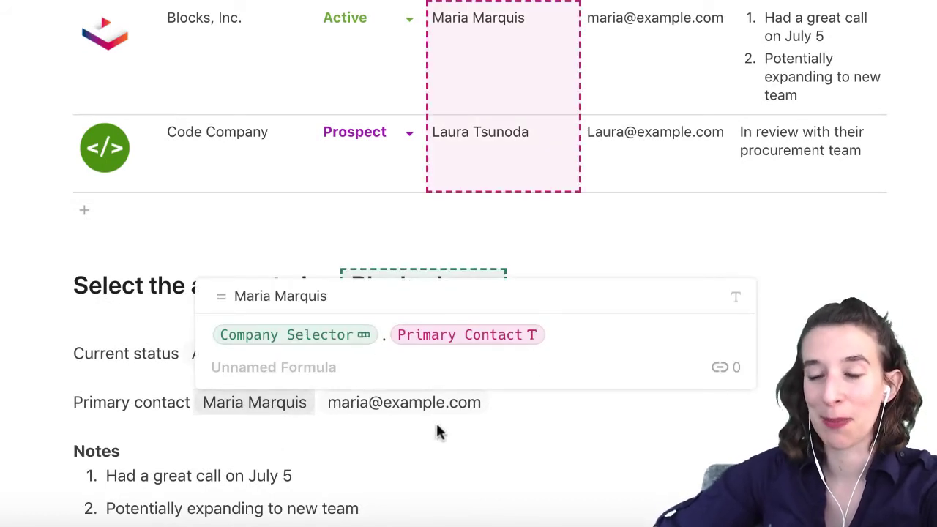
{"action": "scroll", "coordinate": [506, 487], "scroll_direction": "down", "scroll_amount": 5}
{"action": "left_click", "coordinate": [506, 485]}
{"action": "scroll", "coordinate": [507, 483], "scroll_direction": "up", "scroll_amount": 1}
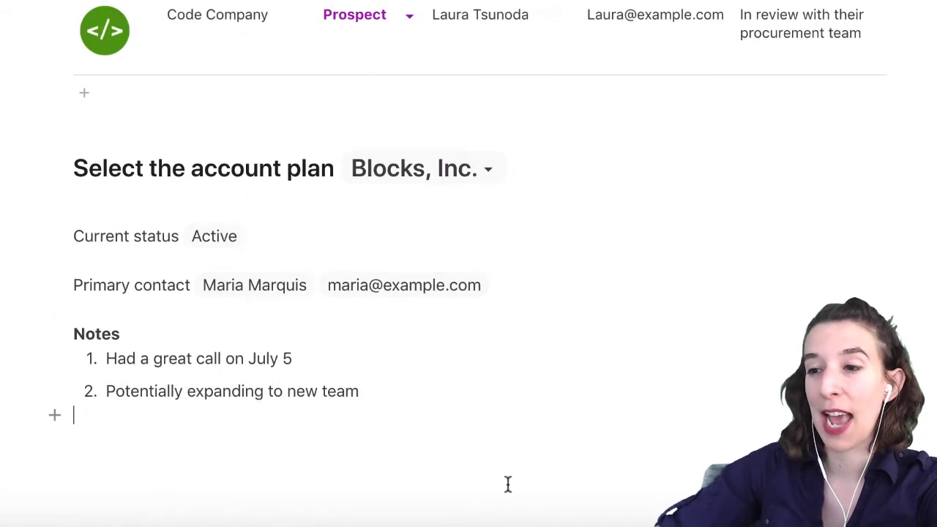
Step: Switch the "Select the account plan" control to Code Company
{"action": "left_click", "coordinate": [476, 173]}
{"action": "left_click", "coordinate": [426, 220]}
{"action": "scroll", "coordinate": [613, 464], "scroll_direction": "down", "scroll_amount": 2}
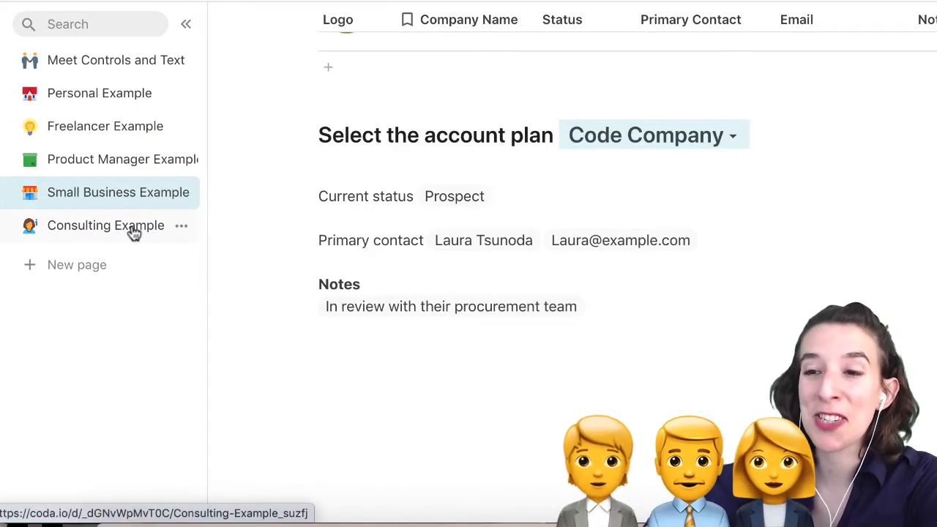
Step: Review the Invoices table, the filled-in invoice and the Your Purchase table on the Freelancer Example page
{"action": "left_click", "coordinate": [122, 132]}
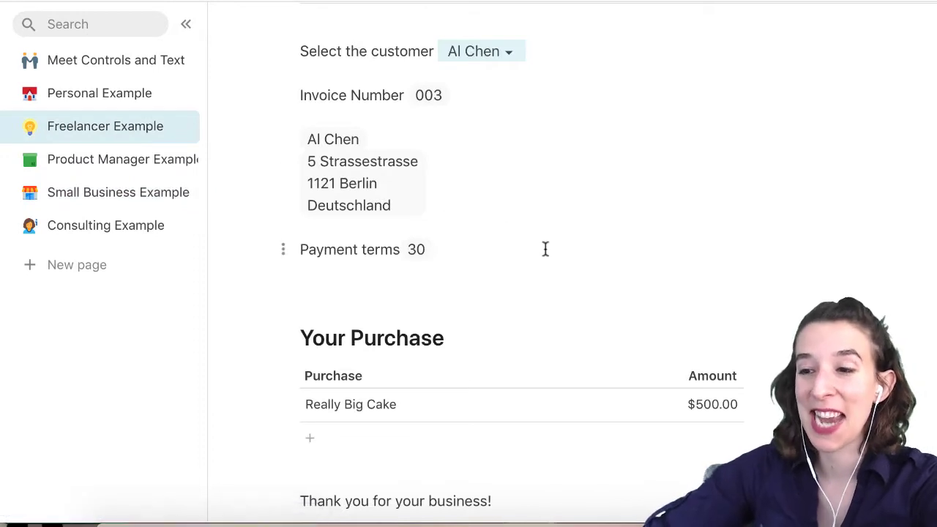
{"action": "scroll", "coordinate": [544, 249], "scroll_direction": "up", "scroll_amount": 5}
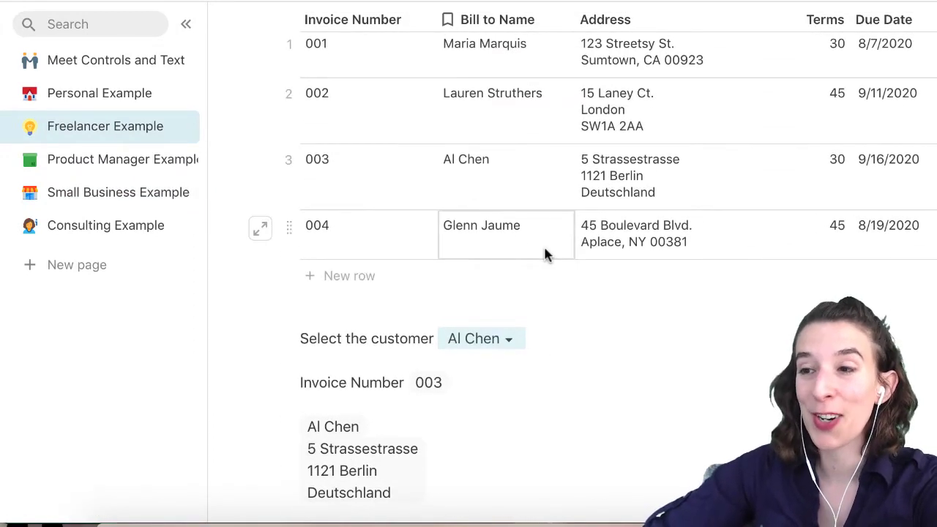
{"action": "scroll", "coordinate": [544, 253], "scroll_direction": "down", "scroll_amount": 4}
{"action": "scroll", "coordinate": [546, 249], "scroll_direction": "down", "scroll_amount": 2}
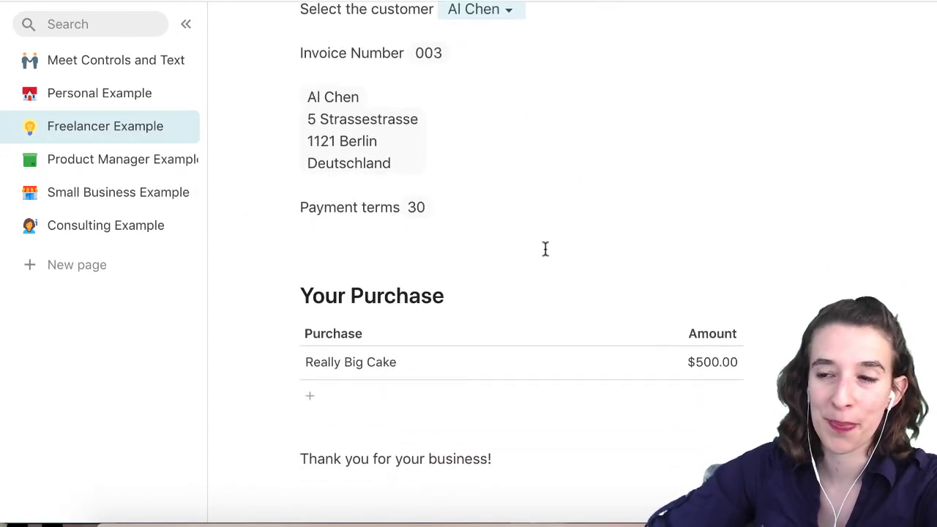
{"action": "scroll", "coordinate": [546, 249], "scroll_direction": "up", "scroll_amount": 2}
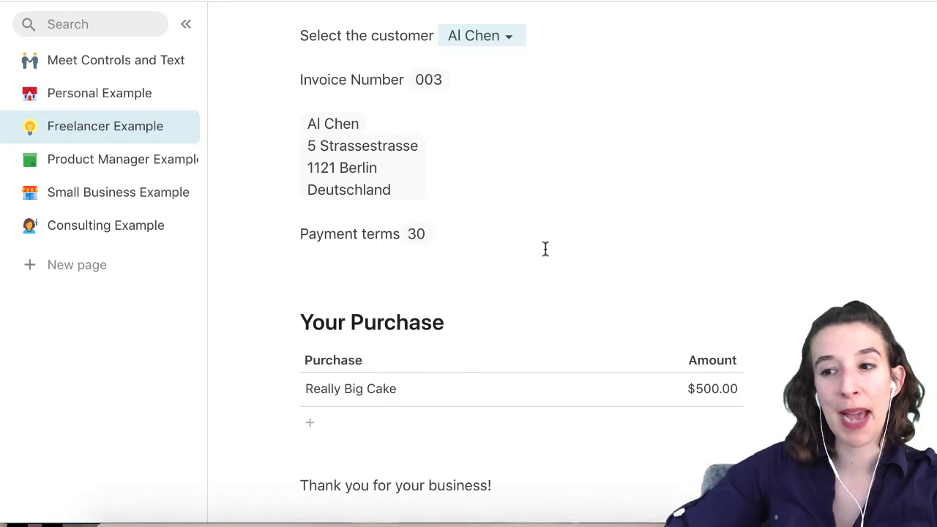
{"action": "left_click", "coordinate": [557, 403]}
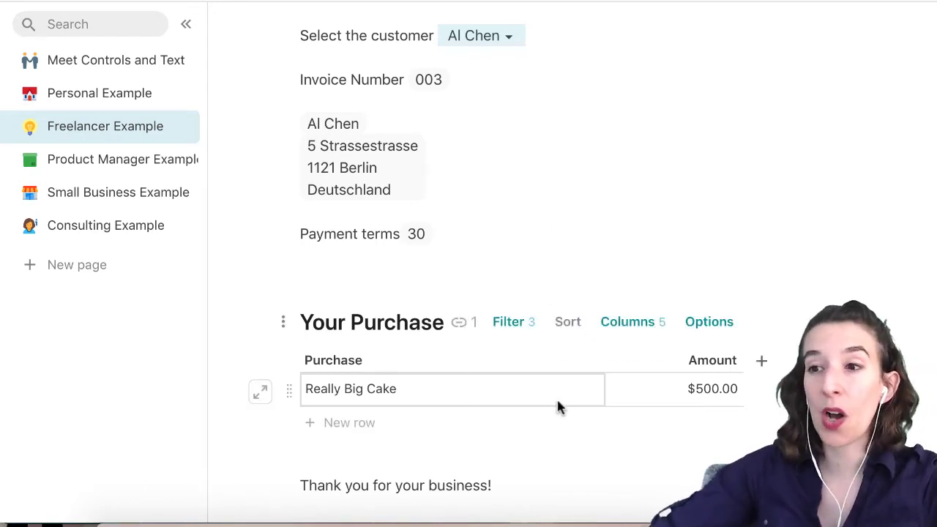
{"action": "left_click", "coordinate": [359, 168]}
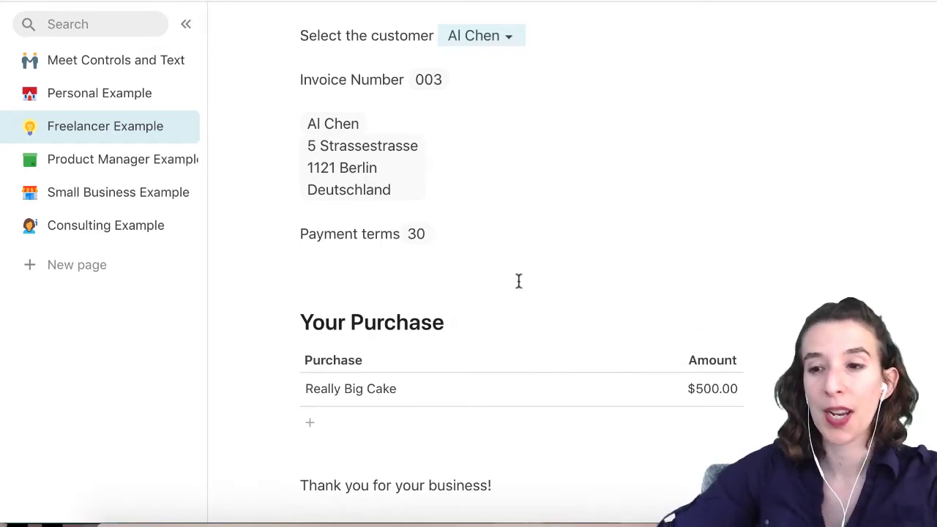
Step: Add a page titled "Data" to the doc, and add a second blank page below it
{"action": "left_click", "coordinate": [73, 268]}
{"action": "type", "text": "Data"}
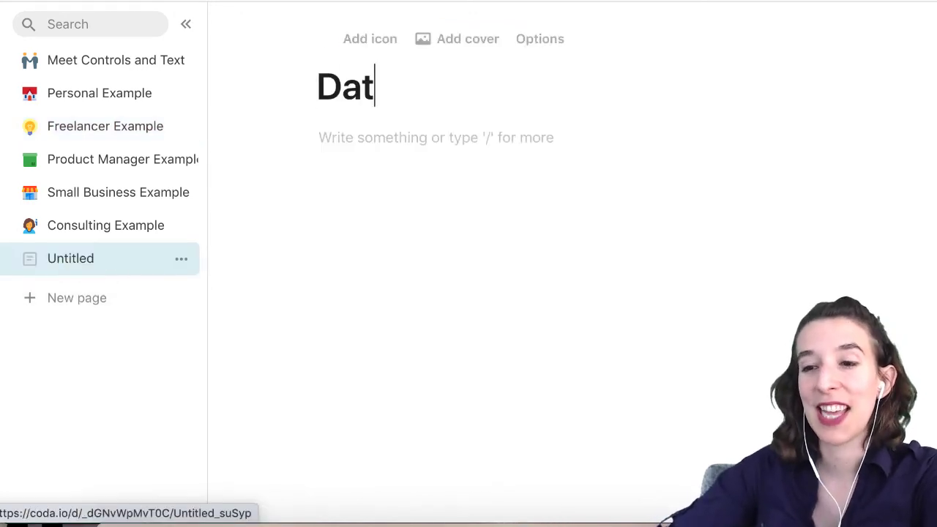
{"action": "left_click", "coordinate": [92, 298]}
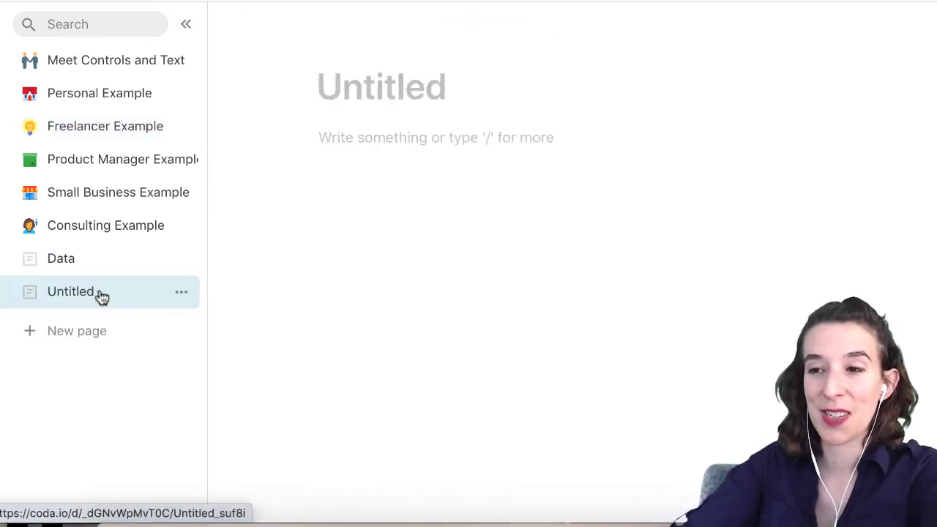
{"action": "type", "text": "Send"}
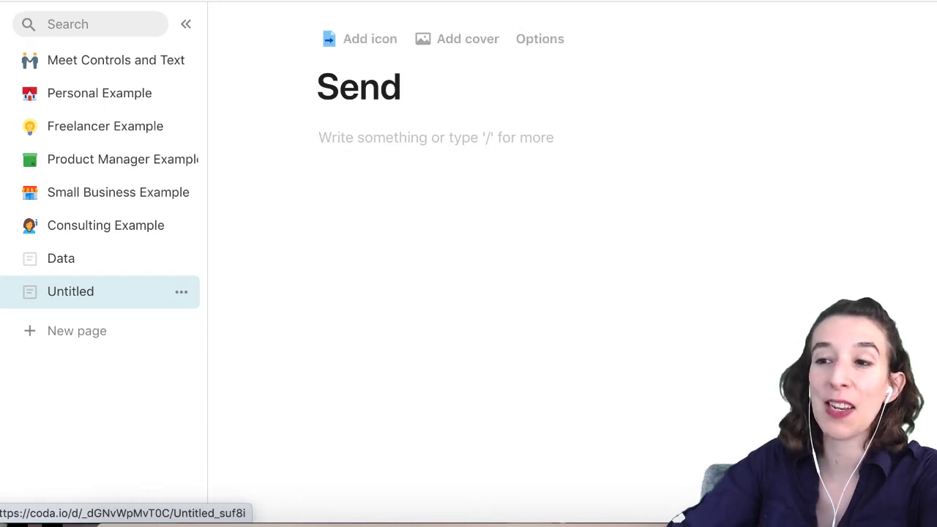
{"action": "key", "text": "BackSpace"}
{"action": "key", "text": "BackSpace"}
{"action": "key", "text": "BackSpace"}
{"action": "key", "text": "BackSpace"}
{"action": "type", "text": "Invoic"}
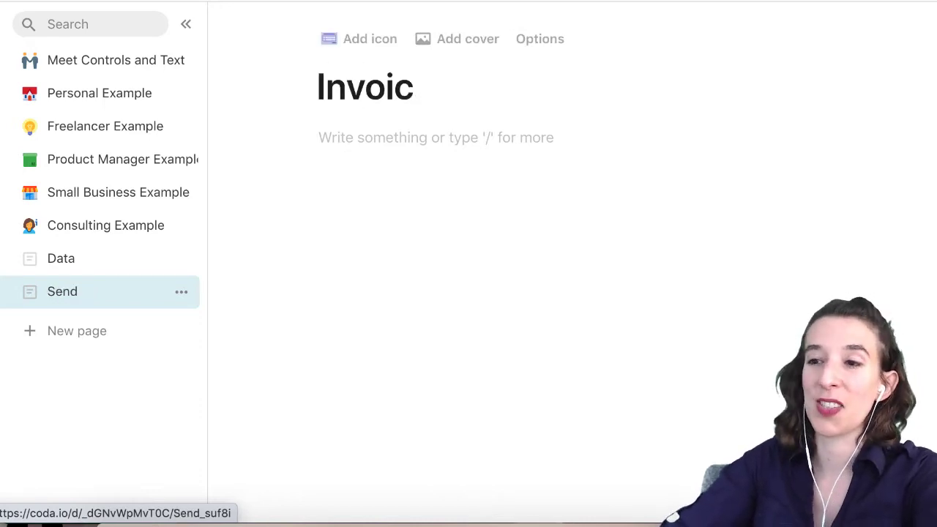
{"action": "key", "text": "BackSpace"}
{"action": "key", "text": "BackSpace"}
{"action": "key", "text": "BackSpace"}
Step: Title the second new page "Your Birthday Card!"
{"action": "type", "text": "You "}
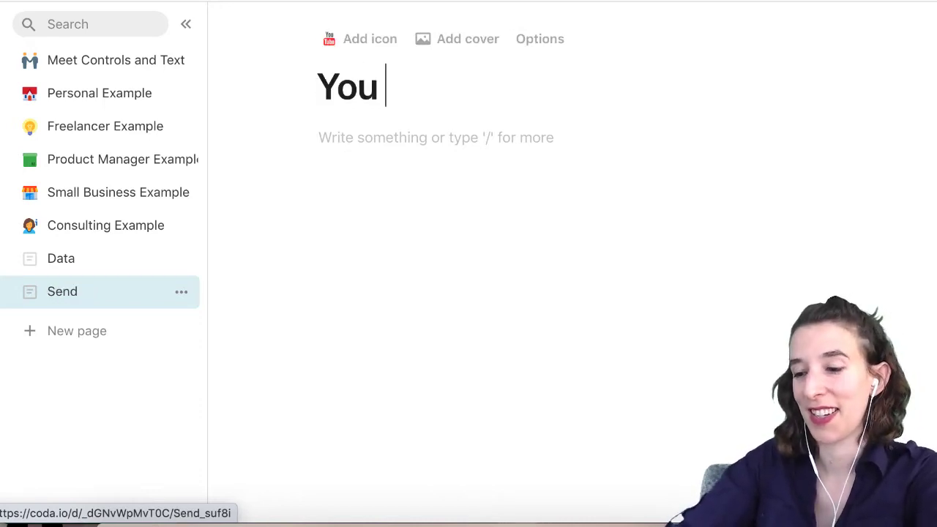
{"action": "type", "text": "r Birthday Card!"}
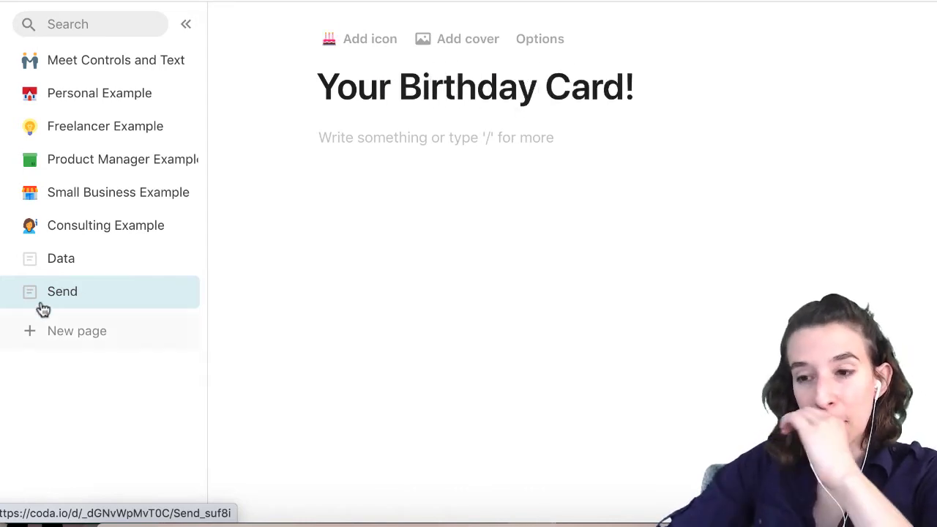
Step: Move the Invoices table from the Freelancer Example page to the Data page
{"action": "left_click", "coordinate": [112, 264]}
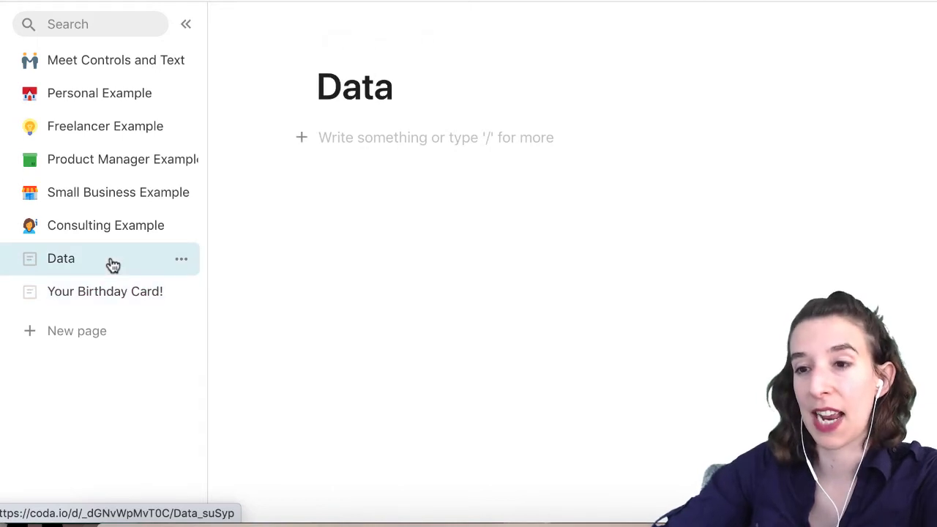
{"action": "left_click", "coordinate": [125, 134]}
{"action": "scroll", "coordinate": [454, 193], "scroll_direction": "up", "scroll_amount": 3}
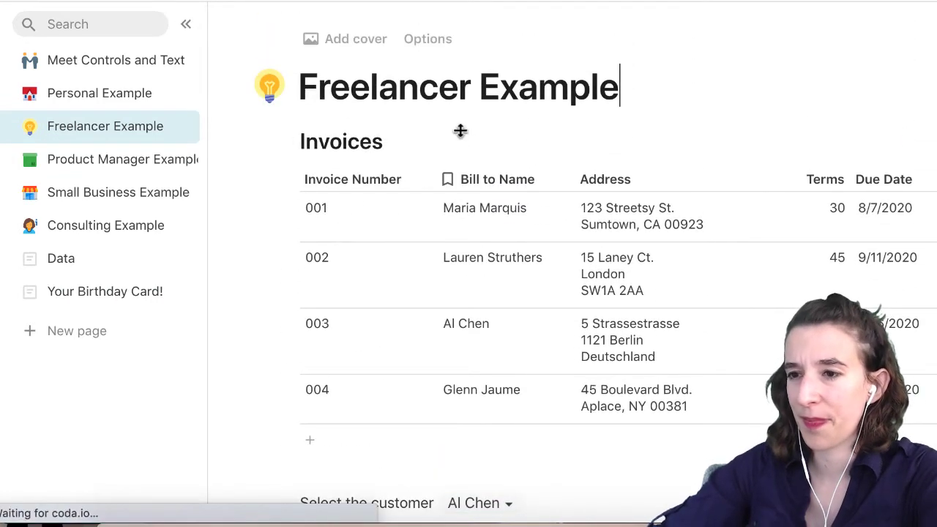
{"action": "left_click_drag", "start_coordinate": [271, 133], "coordinate": [404, 287]}
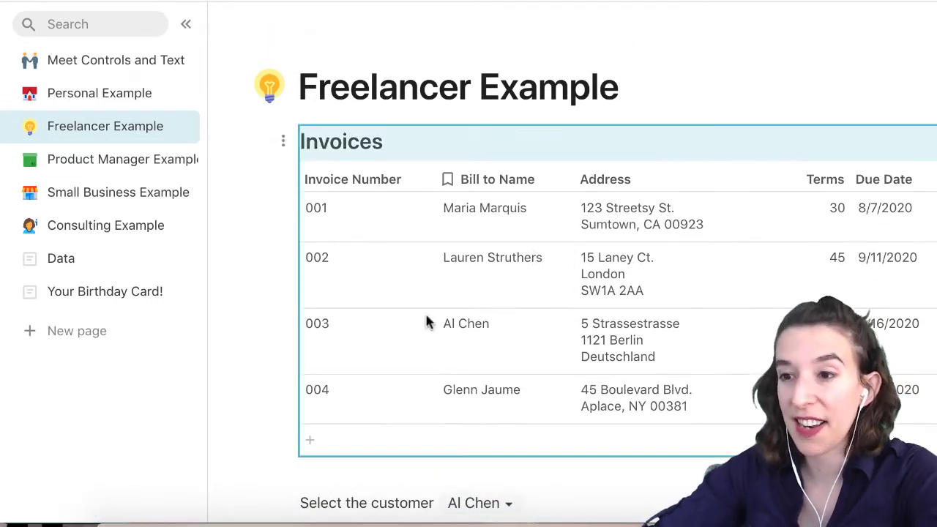
{"action": "key", "text": "BackSpace"}
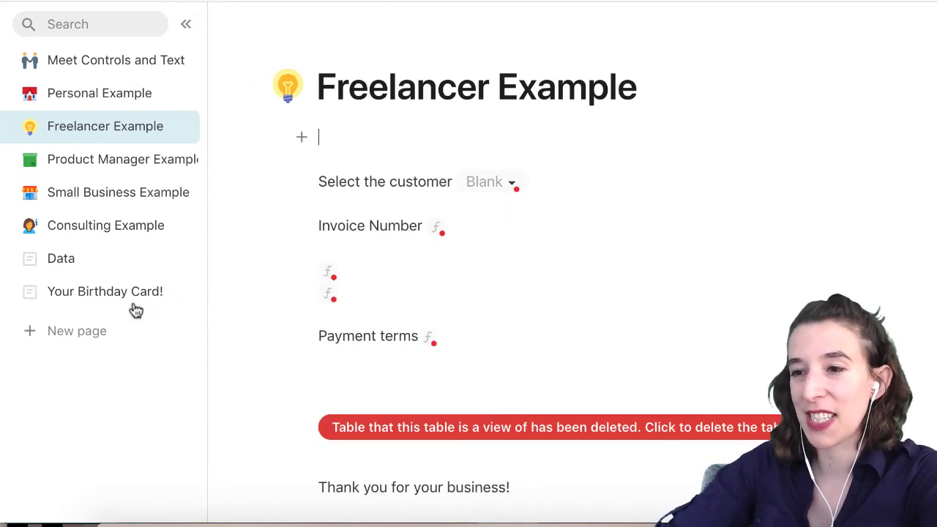
{"action": "left_click", "coordinate": [90, 263]}
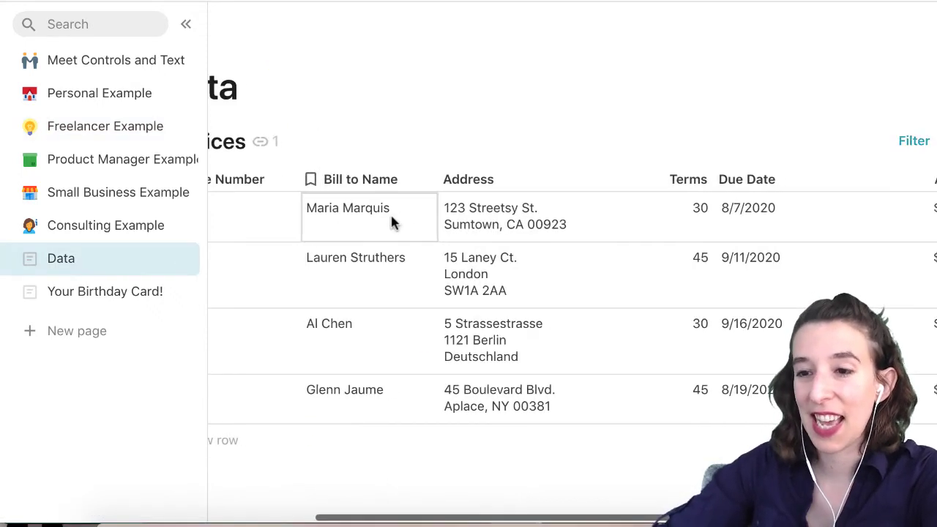
Step: Retitle the birthday card page "Your Invoice" and move the invoice text and Your Purchase table from Freelancer Example onto it
{"action": "left_click", "coordinate": [101, 288]}
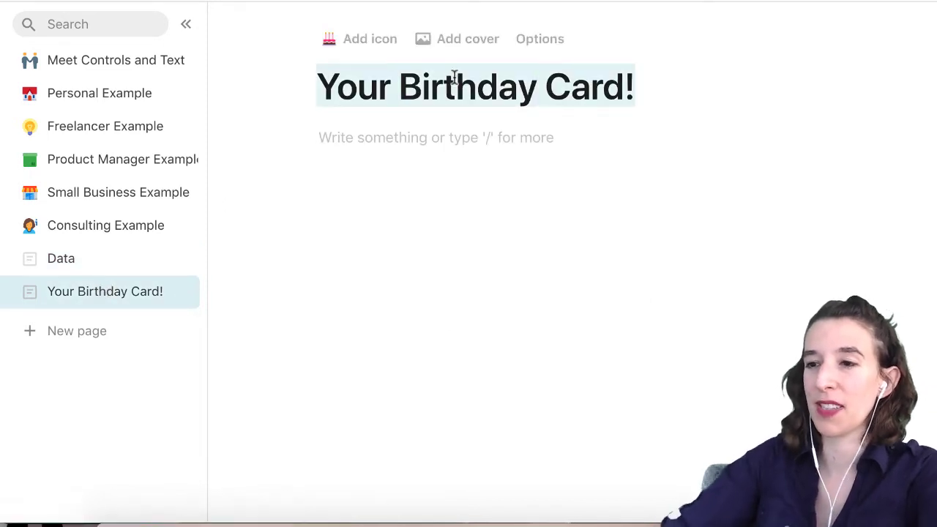
{"action": "type", "text": "Your Invoice"}
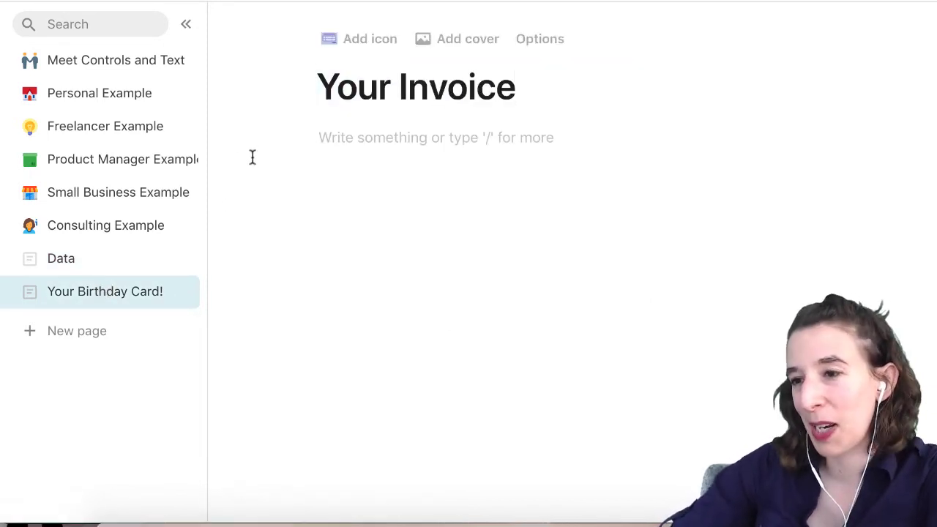
{"action": "left_click", "coordinate": [116, 128]}
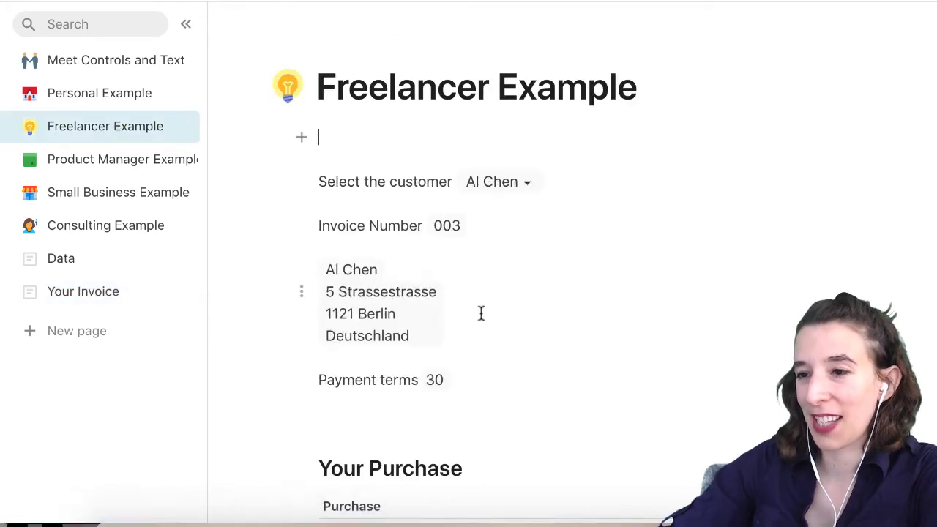
{"action": "left_click_drag", "start_coordinate": [311, 147], "coordinate": [510, 507]}
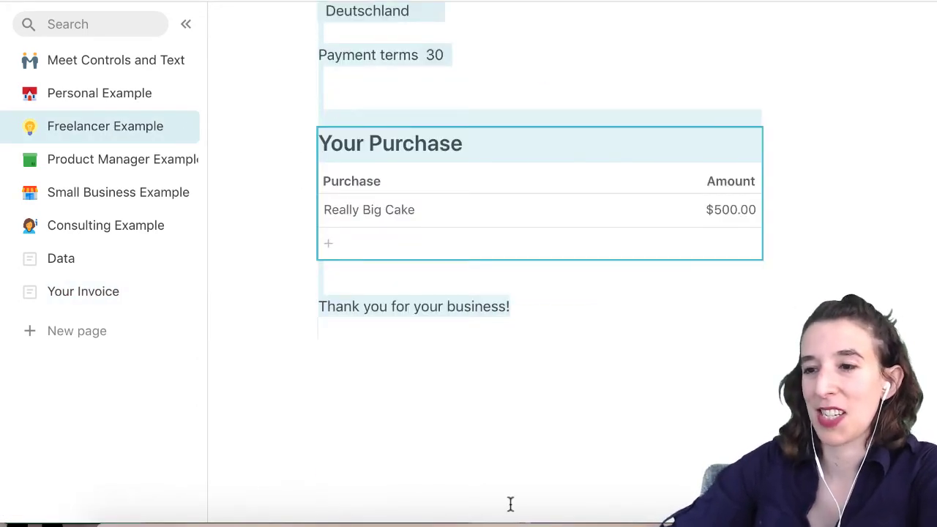
{"action": "key", "text": "ctrl+x"}
{"action": "left_click", "coordinate": [114, 295]}
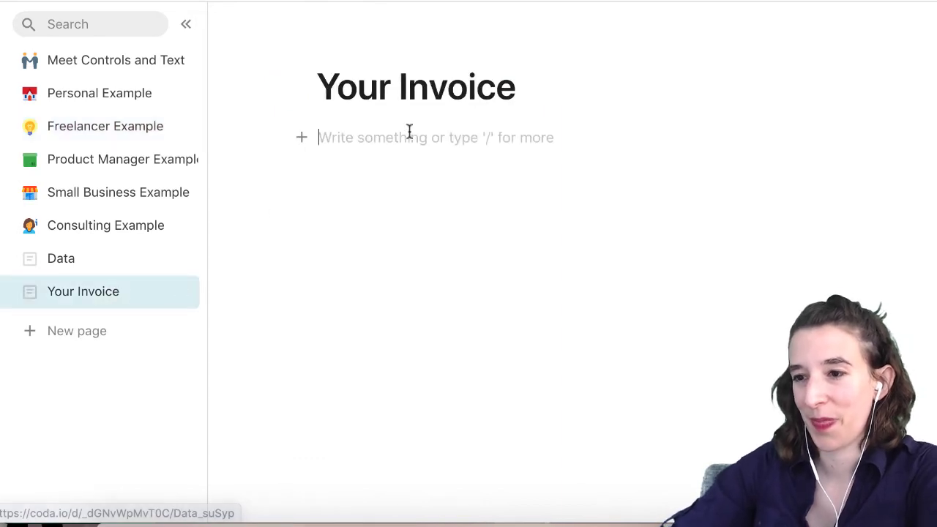
{"action": "key", "text": "ctrl+v"}
{"action": "scroll", "coordinate": [462, 195], "scroll_direction": "up", "scroll_amount": 3}
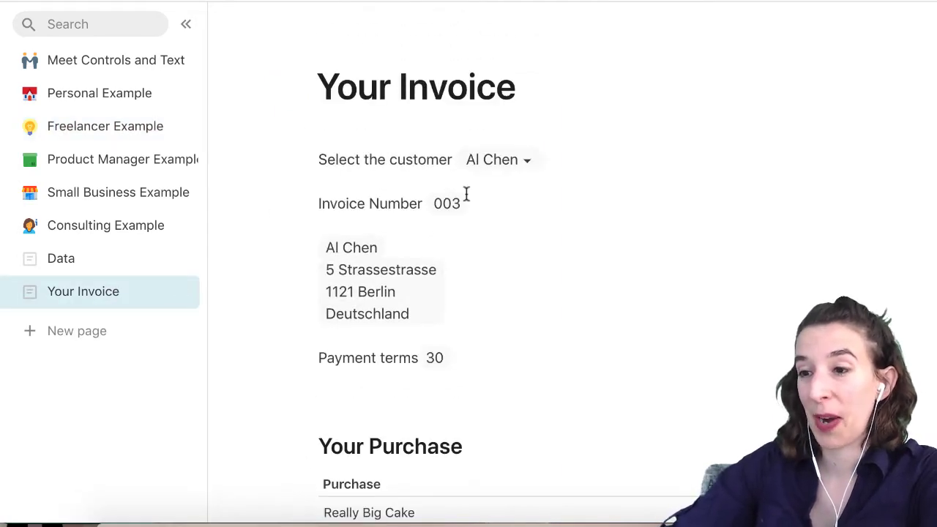
Step: Switch the "Select the customer" control on the Your Invoice page to the customer of invoice 002
{"action": "left_click", "coordinate": [528, 159]}
{"action": "left_click", "coordinate": [498, 209]}
{"action": "scroll", "coordinate": [504, 330], "scroll_direction": "down", "scroll_amount": 5}
{"action": "scroll", "coordinate": [464, 329], "scroll_direction": "up", "scroll_amount": 2}
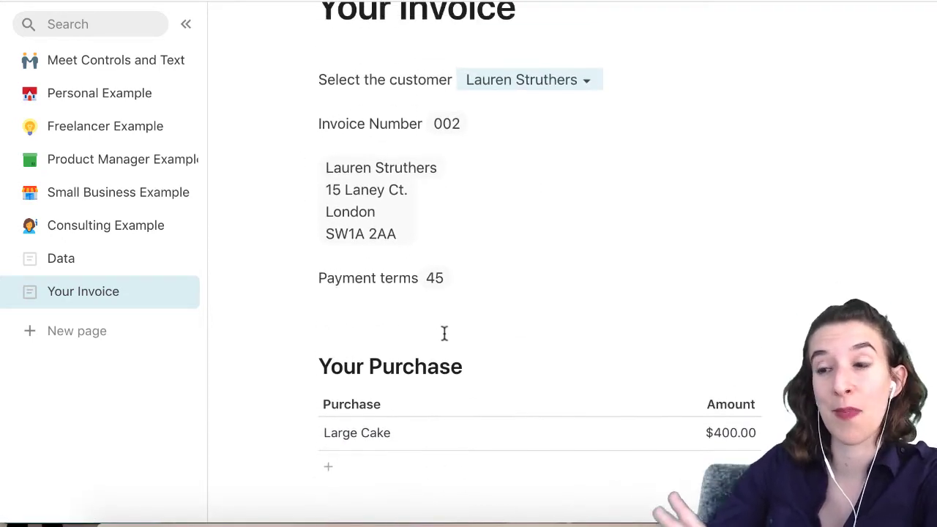
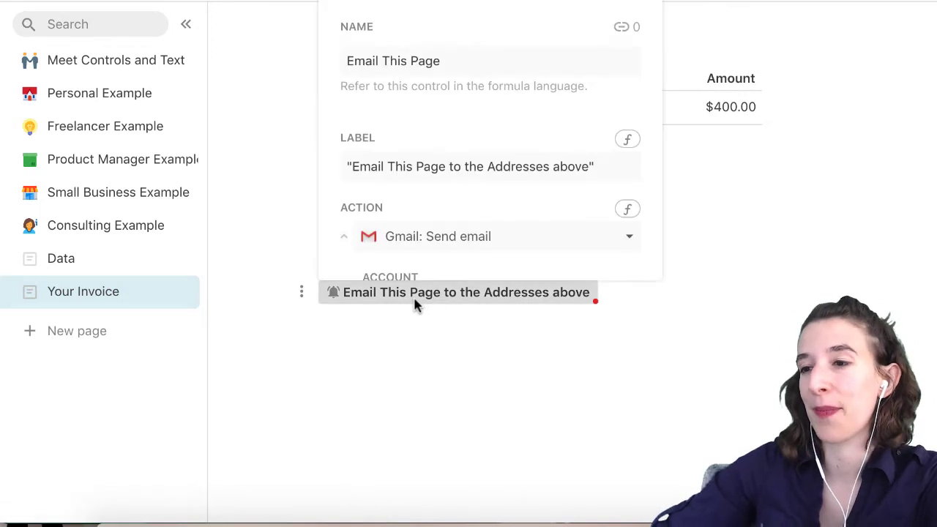
Step: Set the label of the email button below the invoice to "Send Invoice"
{"action": "left_click", "coordinate": [447, 160]}
{"action": "key", "text": "ctrl+a"}
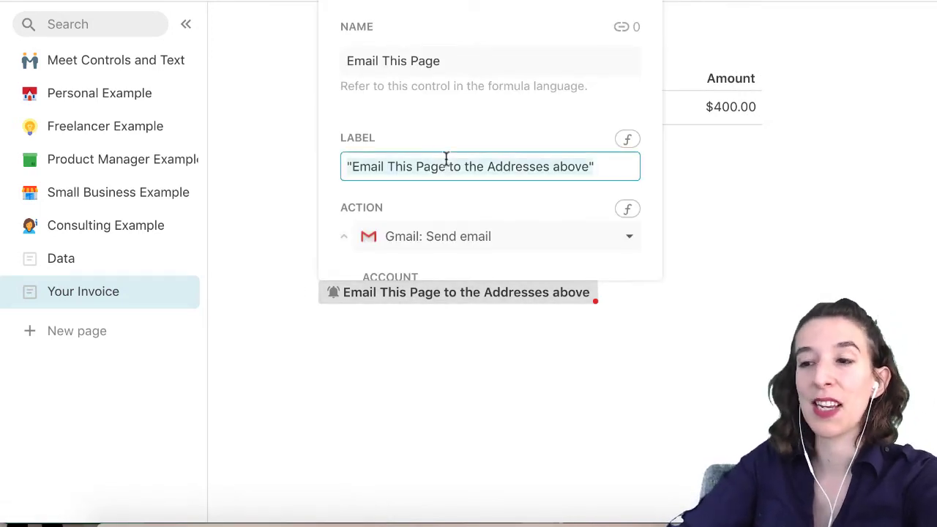
{"action": "type", "text": "Send Invoice"}
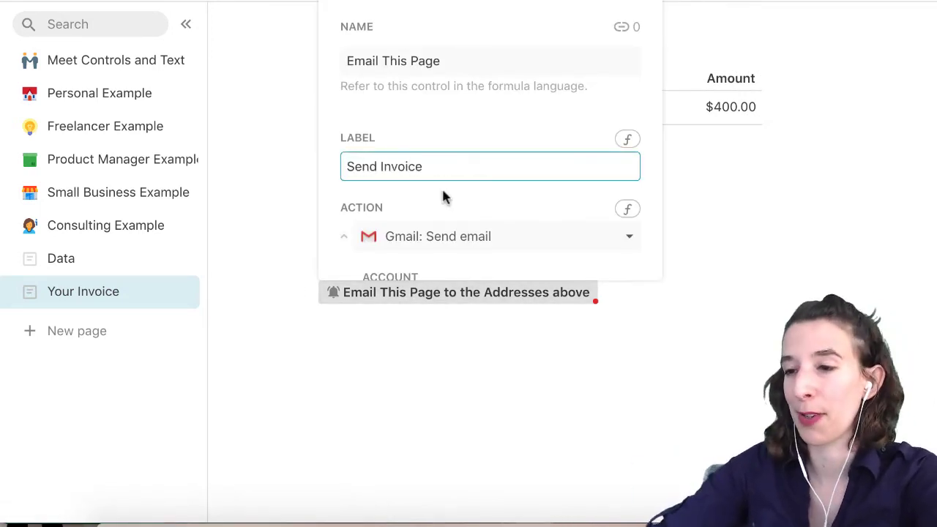
{"action": "key", "text": "Return"}
Step: Replace the deleted Email Addresses reference in the Send Invoice button's To formula with Invoice Selector
{"action": "scroll", "coordinate": [443, 197], "scroll_direction": "down", "scroll_amount": 3}
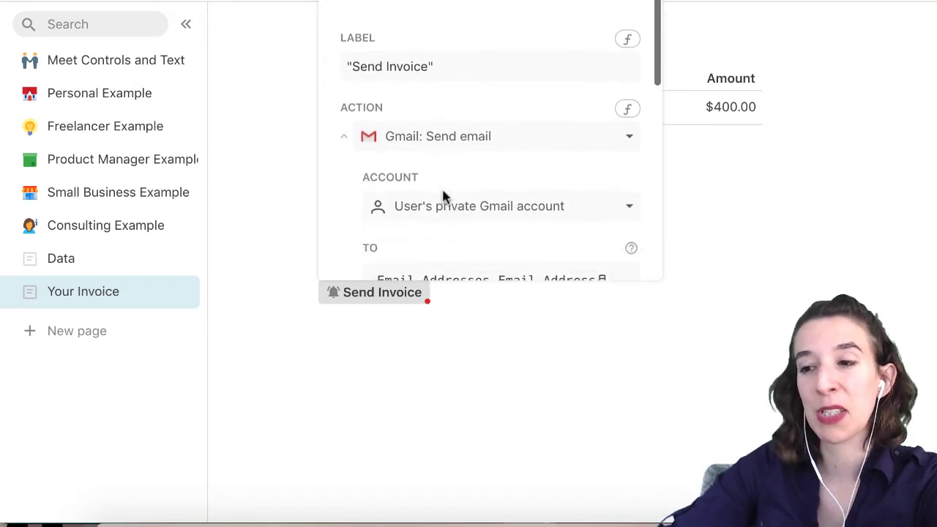
{"action": "scroll", "coordinate": [472, 150], "scroll_direction": "down", "scroll_amount": 3}
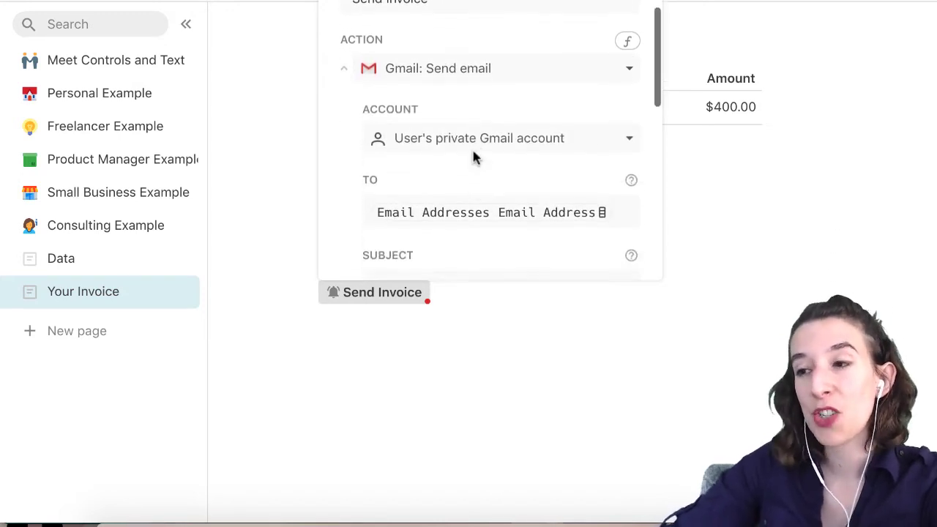
{"action": "left_click", "coordinate": [623, 143]}
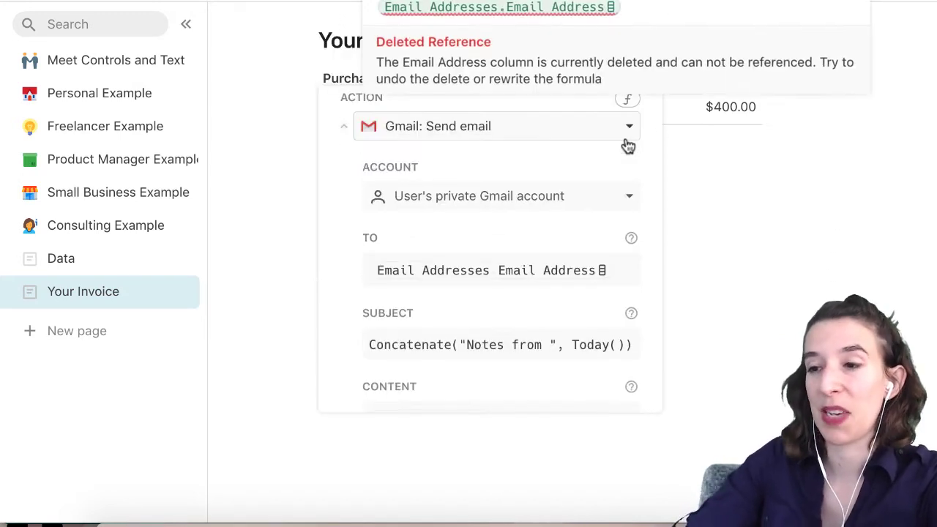
{"action": "key", "text": "BackSpace"}
{"action": "key", "text": "BackSpace"}
{"action": "key", "text": "BackSpace"}
{"action": "key", "text": "BackSpace"}
{"action": "key", "text": "BackSpace"}
{"action": "key", "text": "BackSpace"}
{"action": "key", "text": "BackSpace"}
{"action": "key", "text": "BackSpace"}
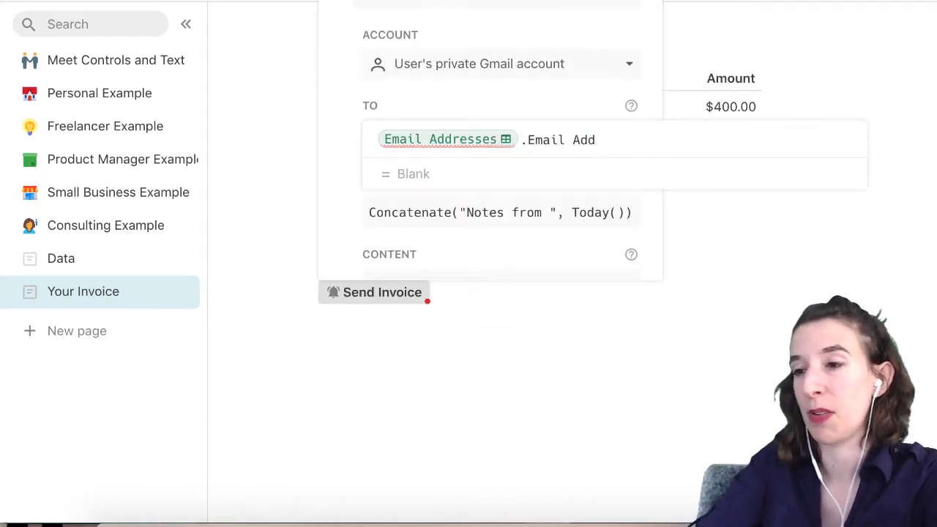
{"action": "key", "text": "BackSpace"}
{"action": "key", "text": "BackSpace"}
{"action": "key", "text": "BackSpace"}
{"action": "key", "text": "BackSpace"}
{"action": "key", "text": "BackSpace"}
{"action": "key", "text": "BackSpace"}
{"action": "key", "text": "BackSpace"}
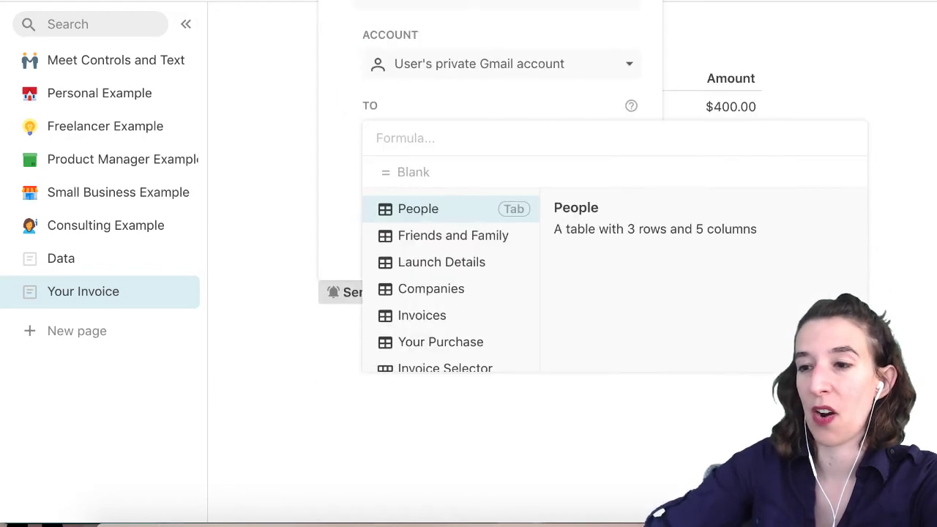
{"action": "type", "text": "in"}
{"action": "left_click", "coordinate": [491, 236]}
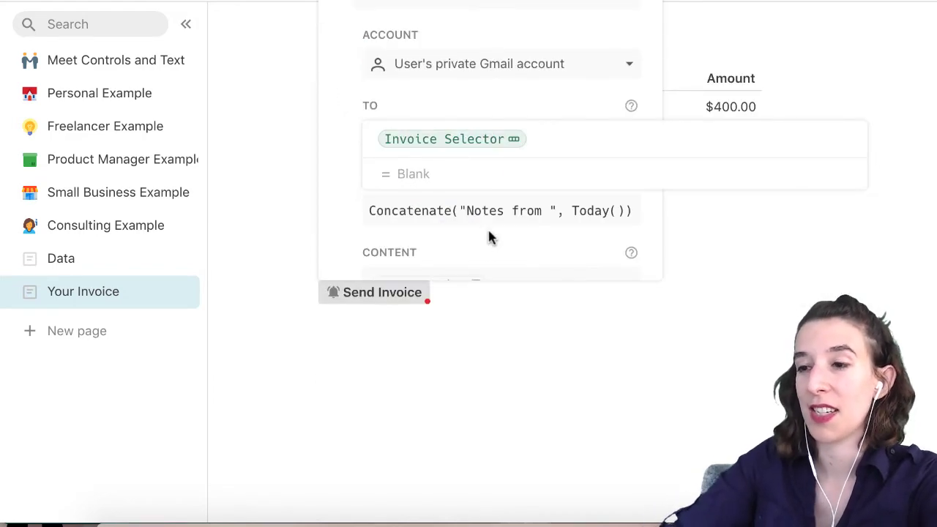
{"action": "type", "text": ".emal"}
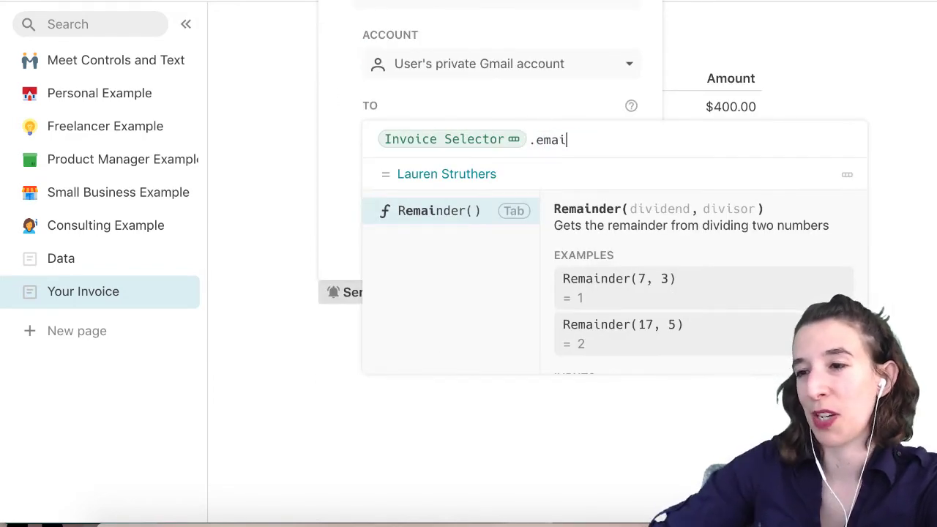
{"action": "key", "text": "BackSpace"}
{"action": "key", "text": "BackSpace"}
{"action": "key", "text": "BackSpace"}
{"action": "key", "text": "BackSpace"}
{"action": "key", "text": "BackSpace"}
{"action": "left_click", "coordinate": [491, 391]}
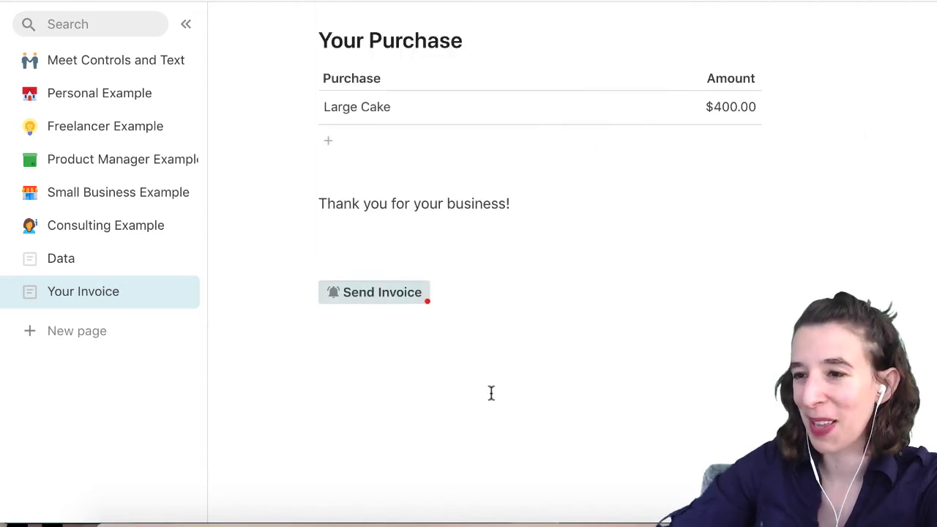
Step: Insert an "Email Address" column before the Address column of the Invoices table on the Data page
{"action": "left_click", "coordinate": [109, 265]}
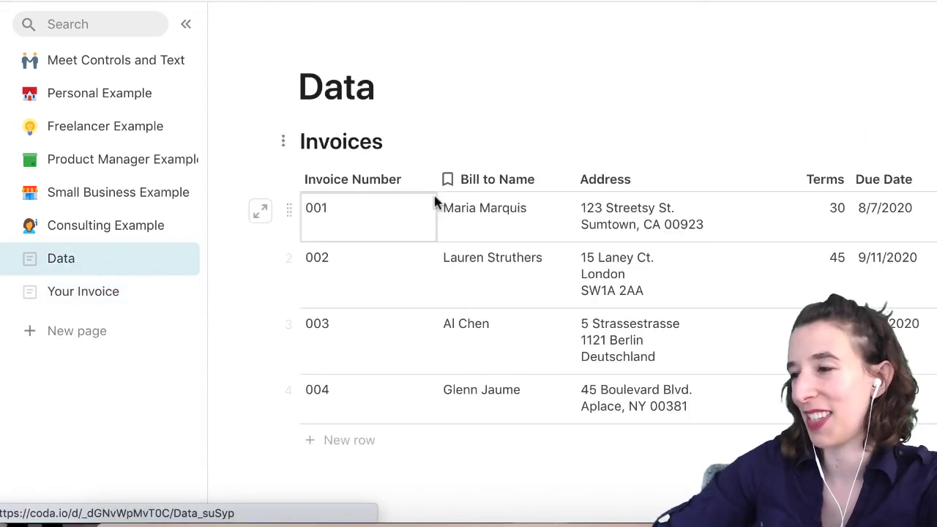
{"action": "left_click", "coordinate": [645, 183]}
{"action": "right_click", "coordinate": [645, 183]}
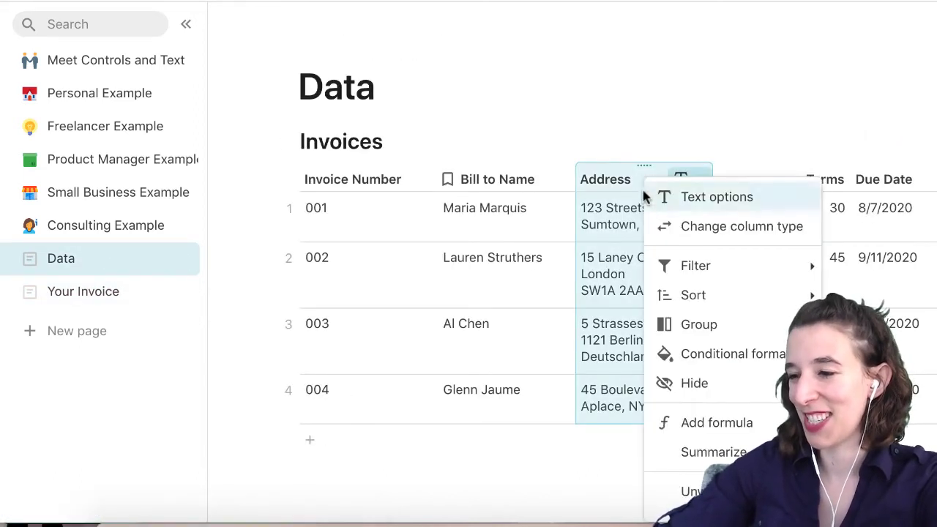
{"action": "scroll", "coordinate": [702, 438], "scroll_direction": "down", "scroll_amount": 2}
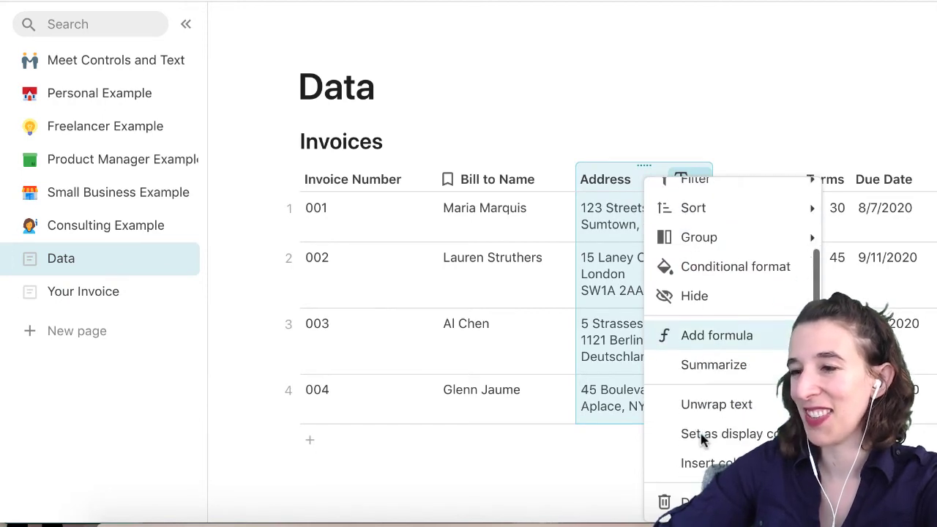
{"action": "left_click", "coordinate": [702, 462]}
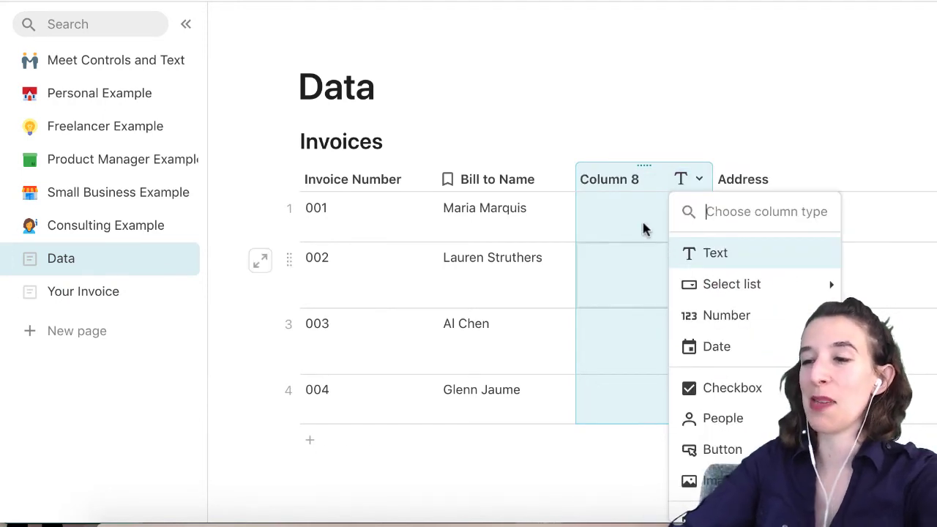
{"action": "left_click", "coordinate": [620, 181]}
{"action": "type", "text": "Email Address"}
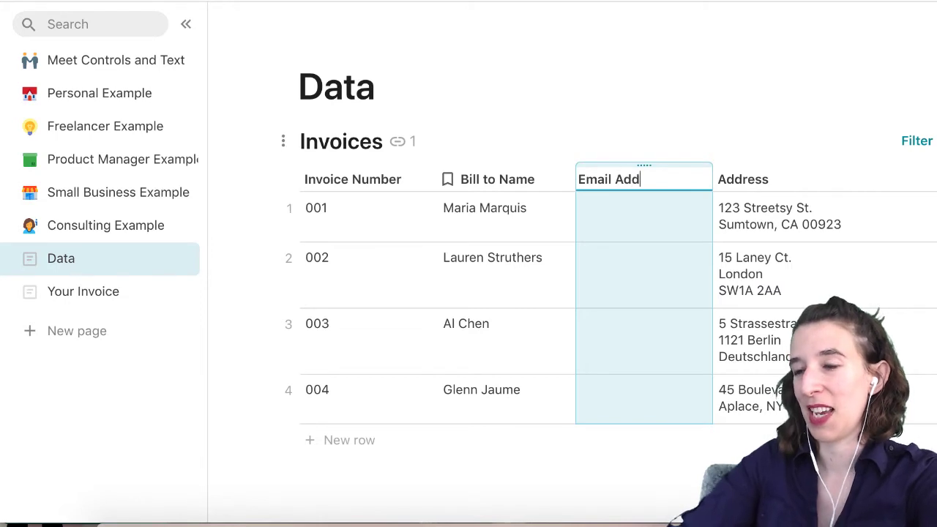
Step: Fill in the customers' email addresses for invoices 001 and 002 in the Email Address column
{"action": "left_click", "coordinate": [603, 202]}
{"action": "type", "text": "maria"}
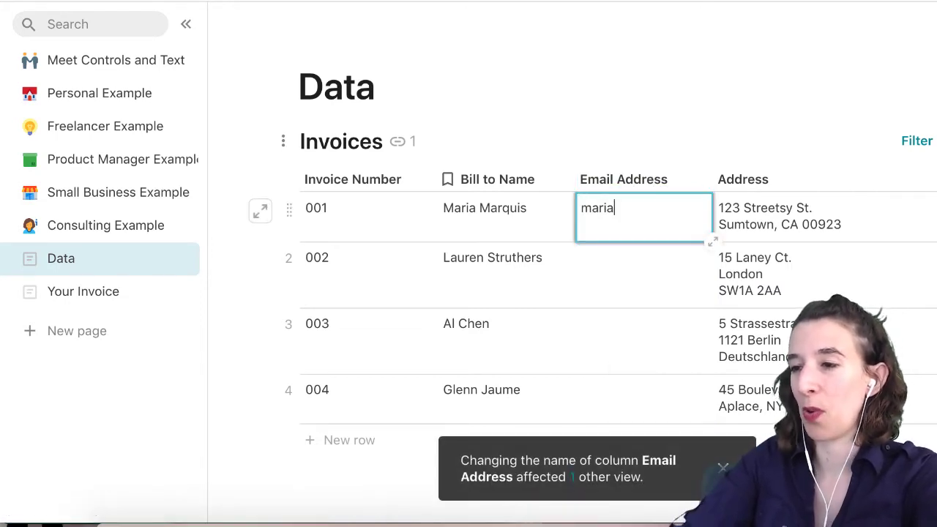
{"action": "type", "text": "@example.com"}
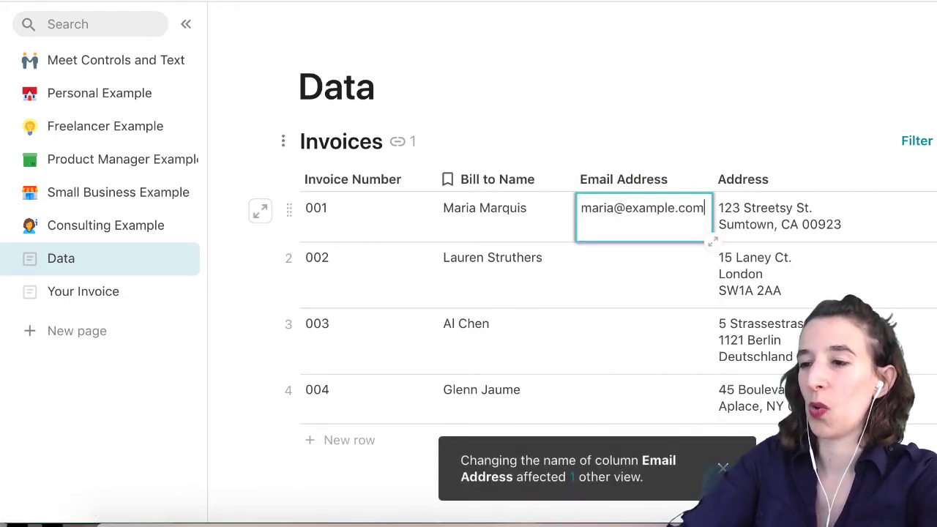
{"action": "left_click", "coordinate": [603, 249]}
{"action": "type", "text": "laur"}
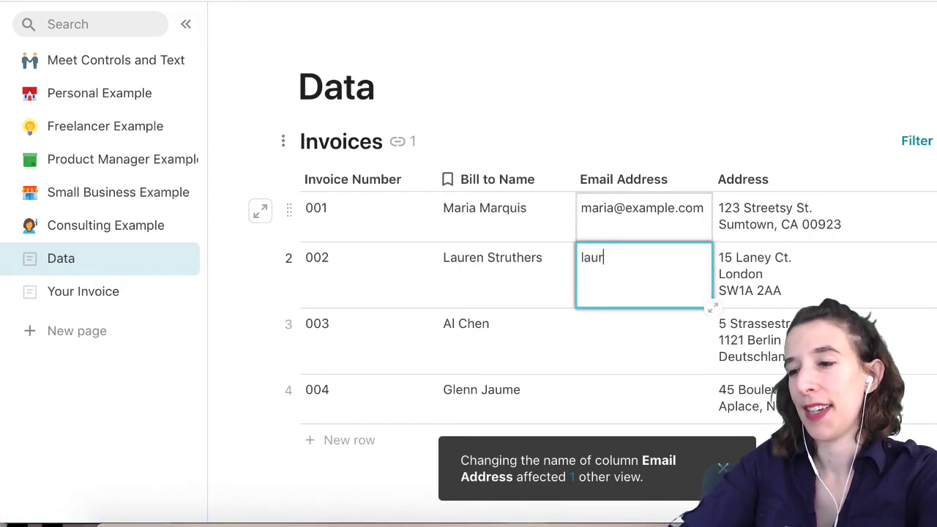
{"action": "type", "text": "en@exa"}
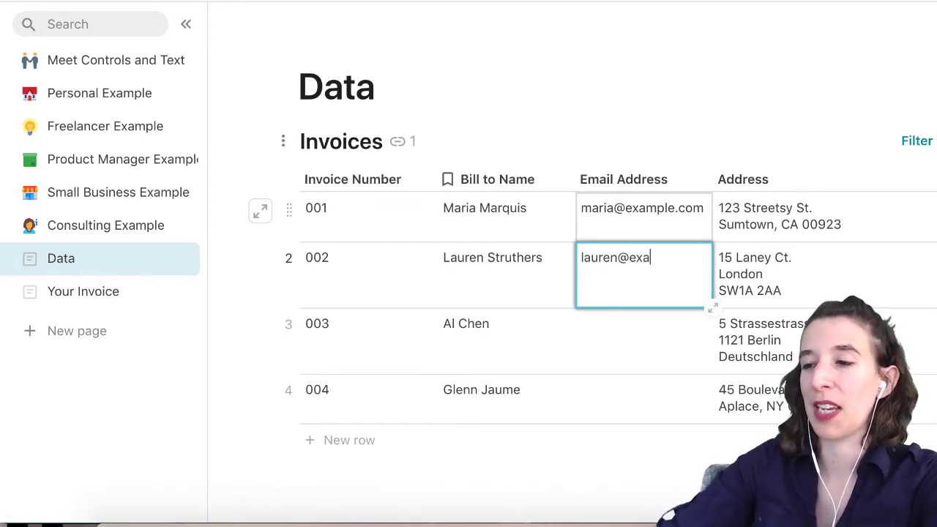
{"action": "type", "text": "mple.com"}
{"action": "left_click", "coordinate": [632, 335]}
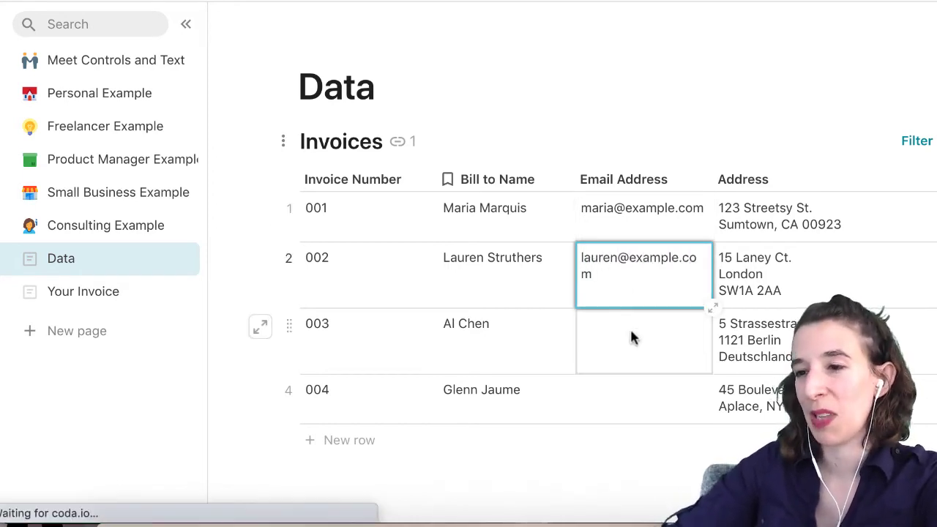
Step: On the Your Invoice page, extend the Send Invoice button's To formula to Invoice Selector.Email Address
{"action": "left_click", "coordinate": [114, 292]}
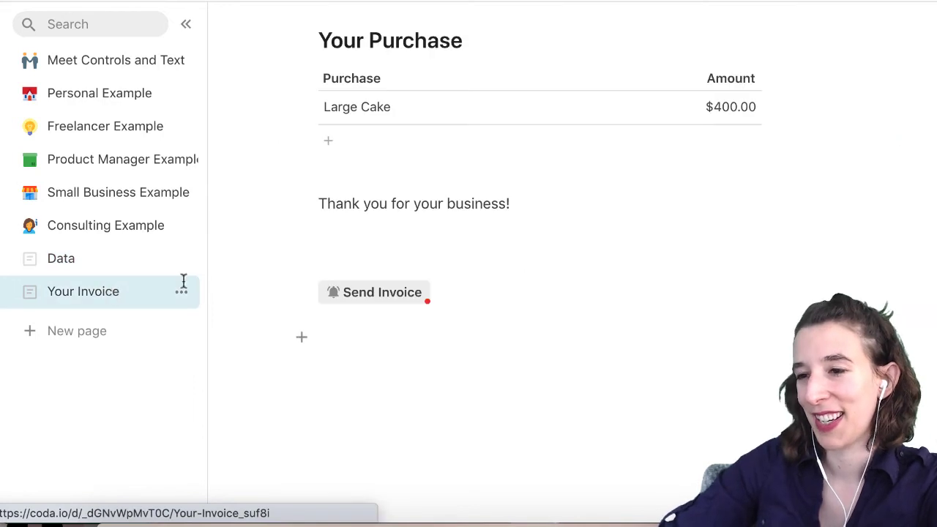
{"action": "left_click", "coordinate": [348, 301]}
{"action": "scroll", "coordinate": [441, 237], "scroll_direction": "down", "scroll_amount": 4}
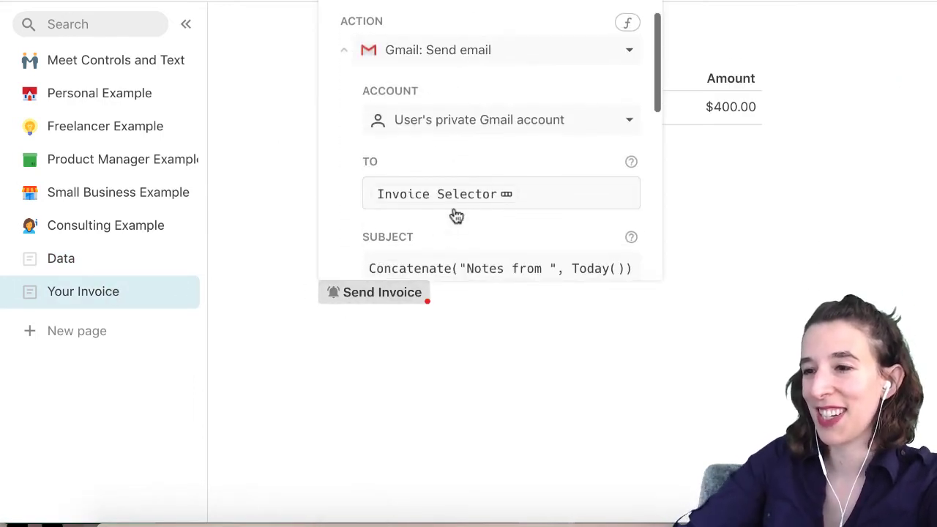
{"action": "left_click", "coordinate": [530, 193]}
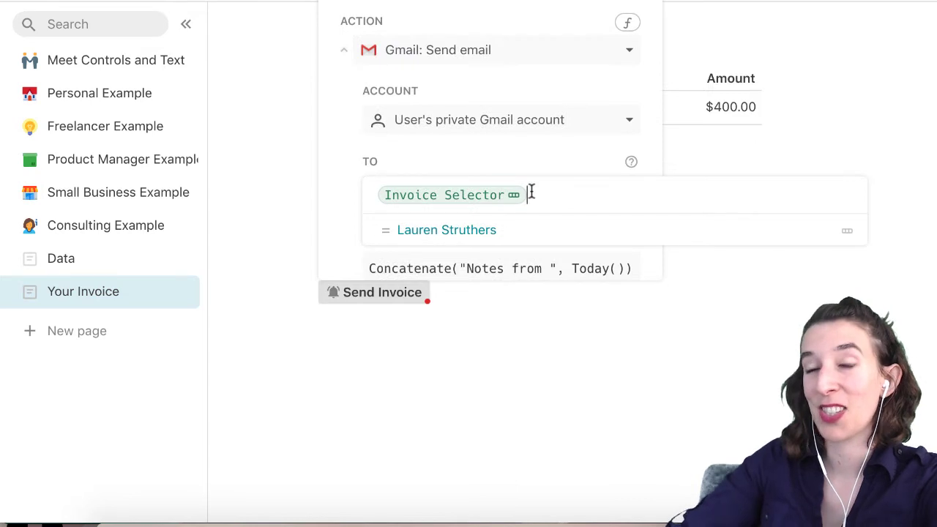
{"action": "type", "text": ".email Address"}
{"action": "key", "text": "Tab"}
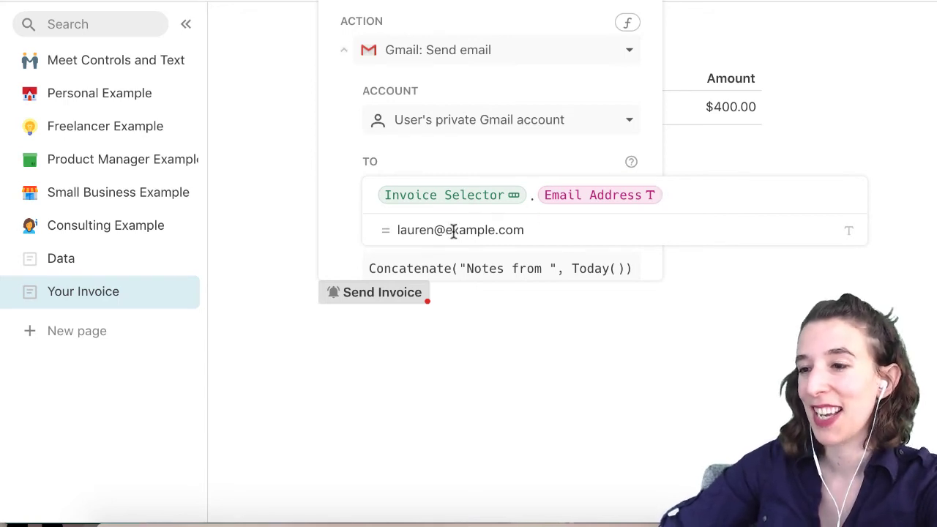
{"action": "left_click", "coordinate": [333, 244]}
Step: Change the text in the Send Invoice button's Subject formula to "Your invoice for ", keeping Today(), and close the button settings
{"action": "scroll", "coordinate": [521, 271], "scroll_direction": "down", "scroll_amount": 2}
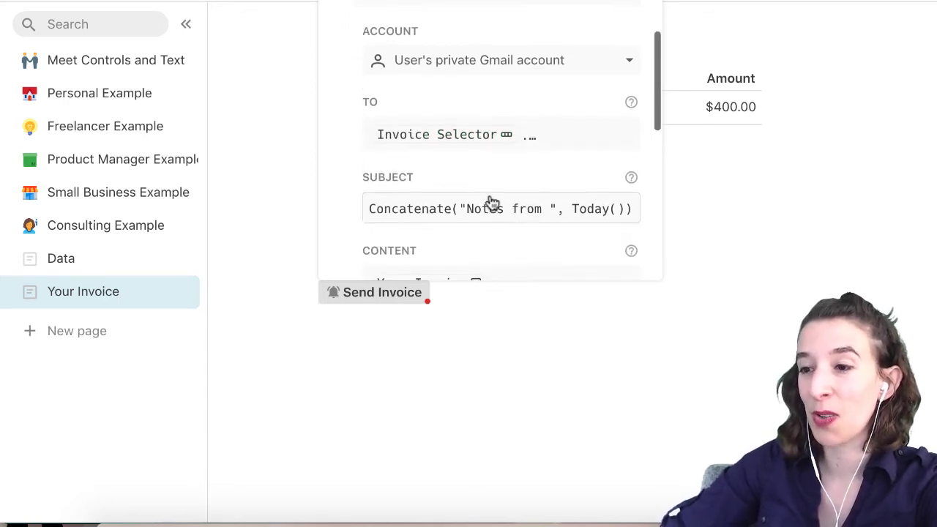
{"action": "left_click", "coordinate": [488, 212]}
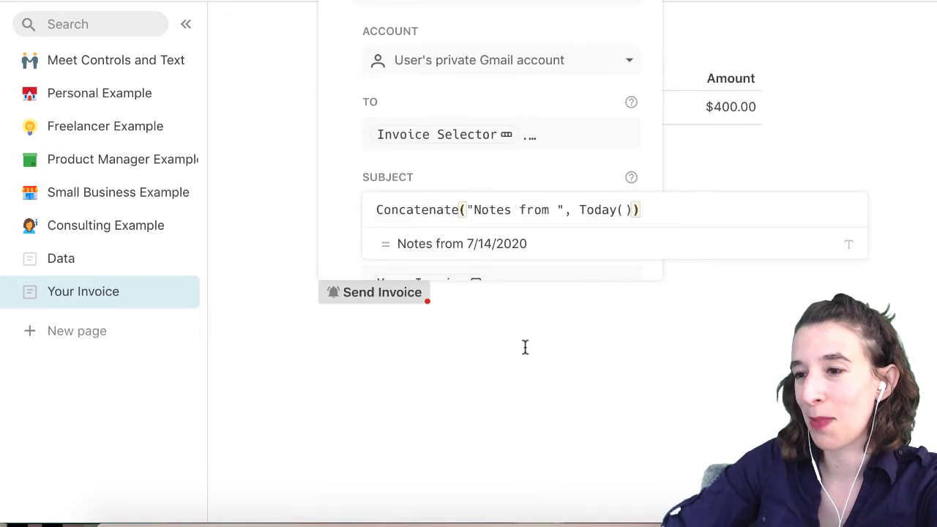
{"action": "left_click_drag", "start_coordinate": [475, 209], "coordinate": [549, 212]}
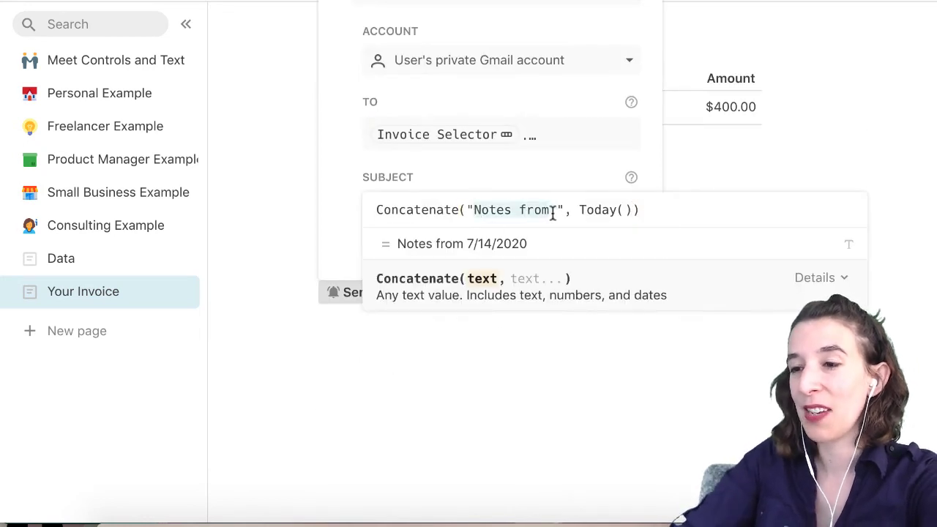
{"action": "type", "text": "Your invoice fo"}
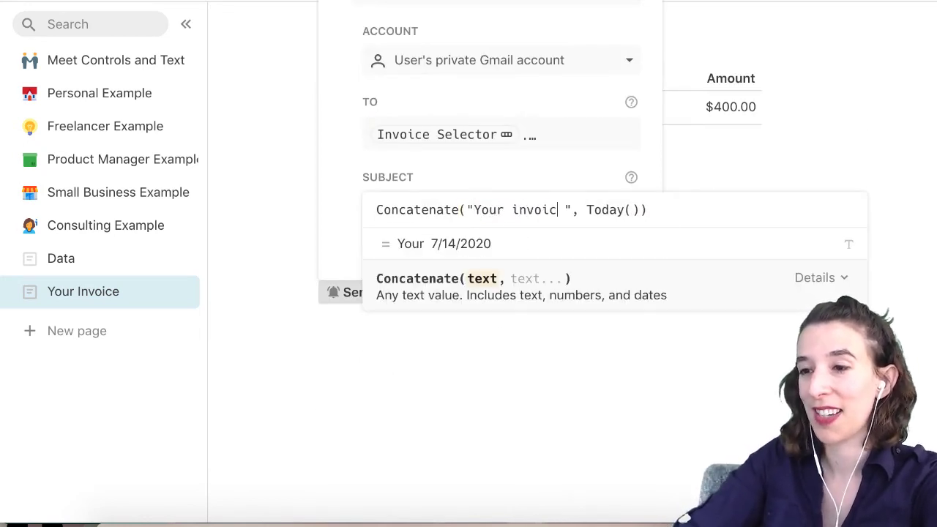
{"action": "type", "text": "r"}
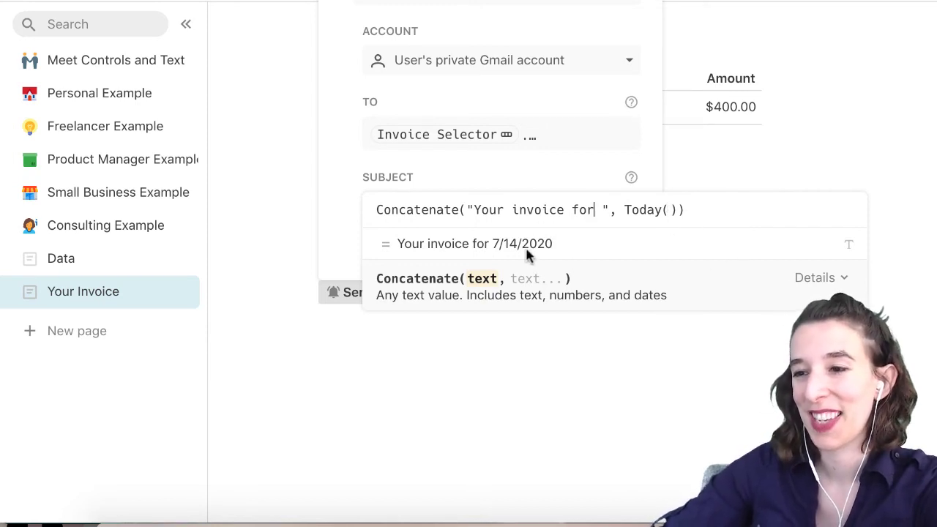
{"action": "left_click", "coordinate": [352, 207]}
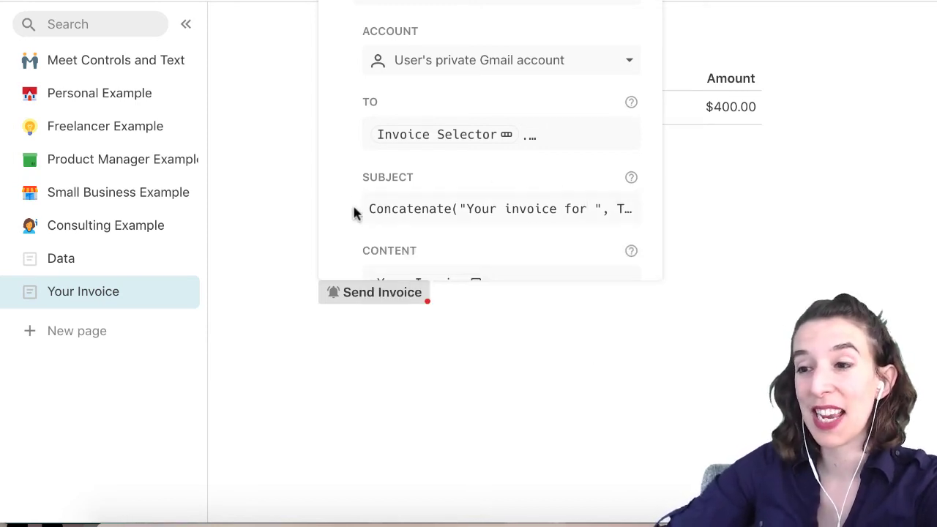
{"action": "scroll", "coordinate": [355, 211], "scroll_direction": "down", "scroll_amount": 3}
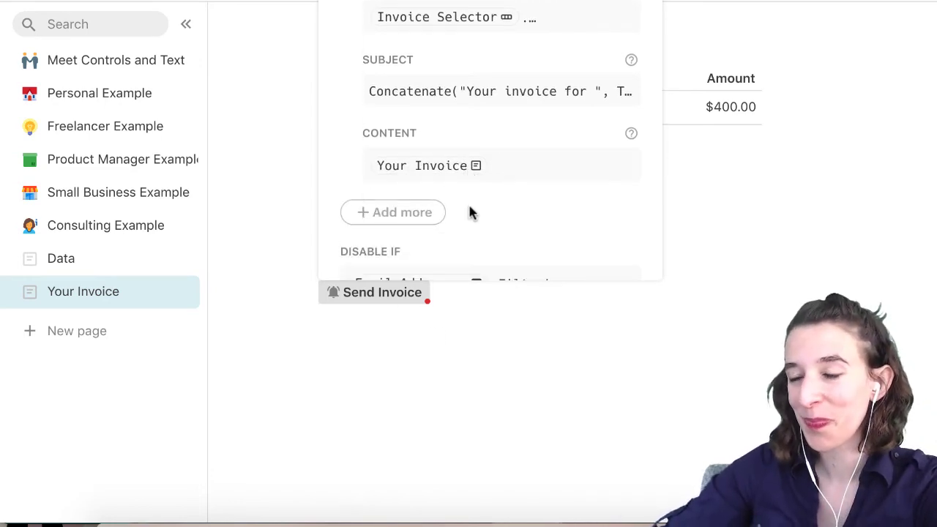
{"action": "scroll", "coordinate": [469, 212], "scroll_direction": "down", "scroll_amount": 1}
{"action": "left_click", "coordinate": [459, 344]}
Step: Review the Your Invoice page from the customer selector down to the purchase table, and open the Data page for comparison
{"action": "scroll", "coordinate": [486, 261], "scroll_direction": "up", "scroll_amount": 5}
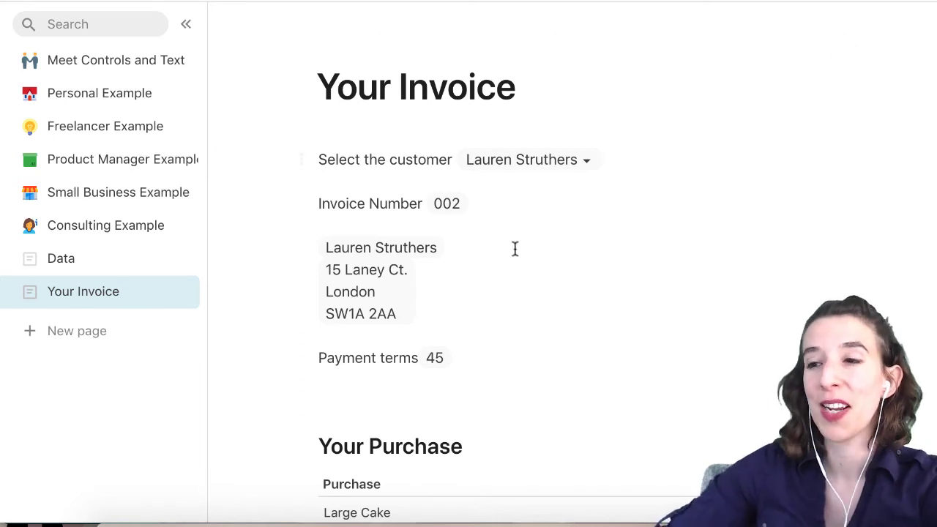
{"action": "scroll", "coordinate": [693, 366], "scroll_direction": "down", "scroll_amount": 5}
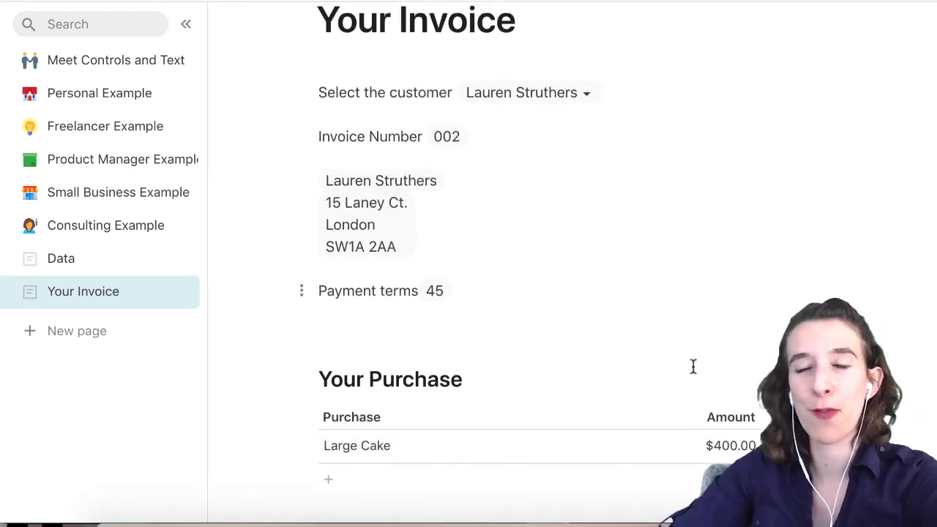
{"action": "scroll", "coordinate": [829, 278], "scroll_direction": "up", "scroll_amount": 1}
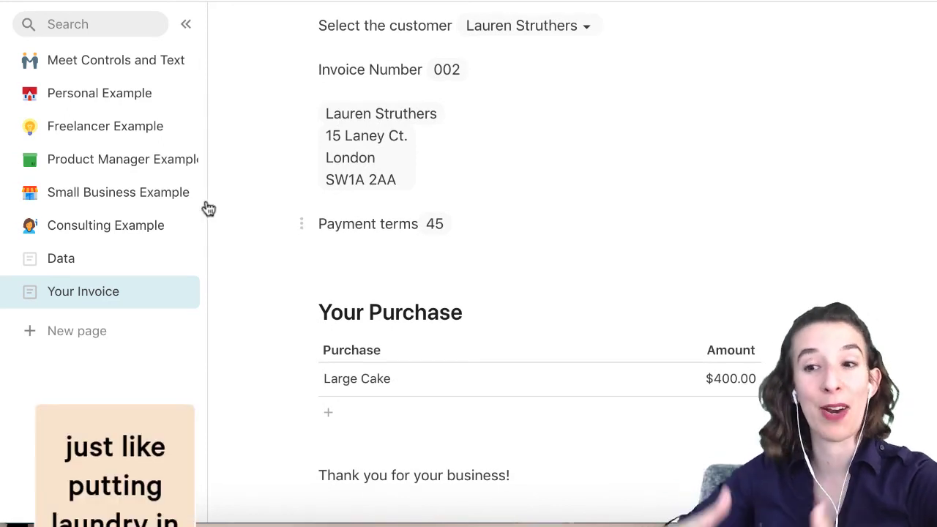
{"action": "left_click", "coordinate": [103, 271]}
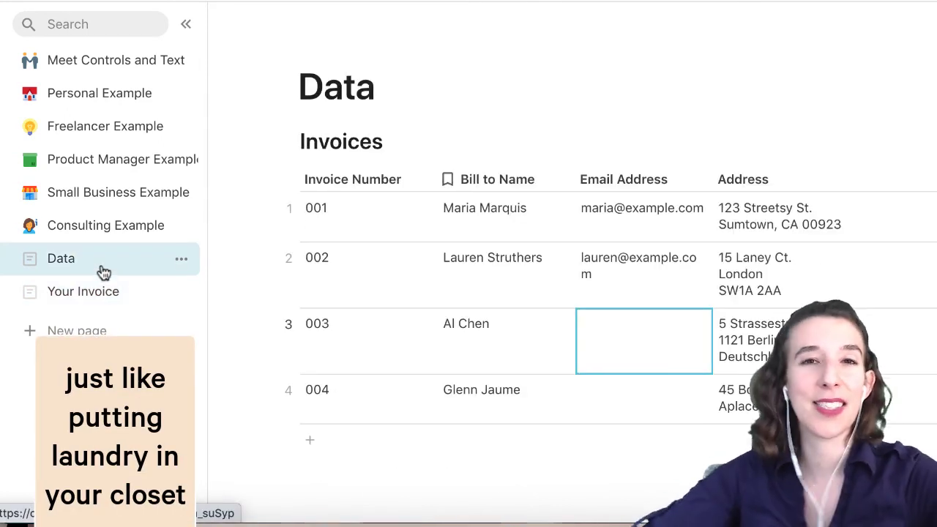